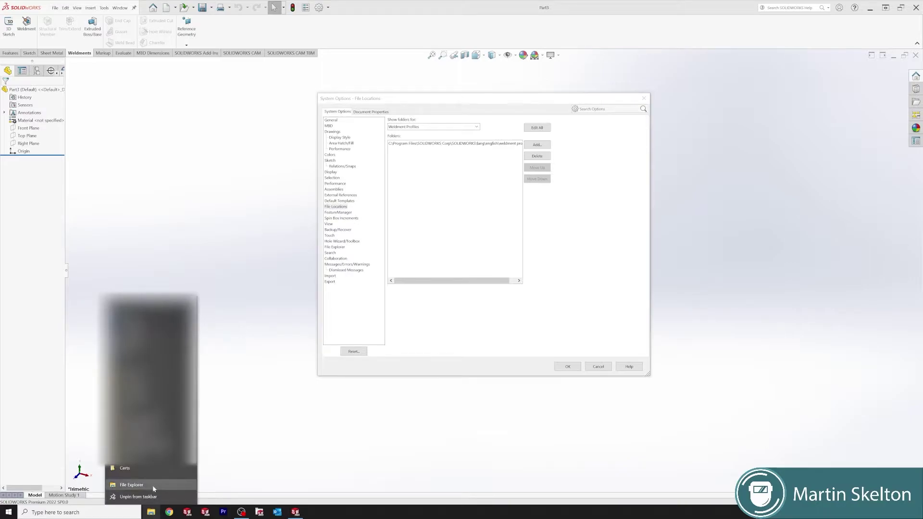
In File Explorer, open the folder C:\Program Files\SOLIDWORKS Corp\SOLIDWORKS\lang\english\weldment profiles.
click(151, 512)
click(53, 247)
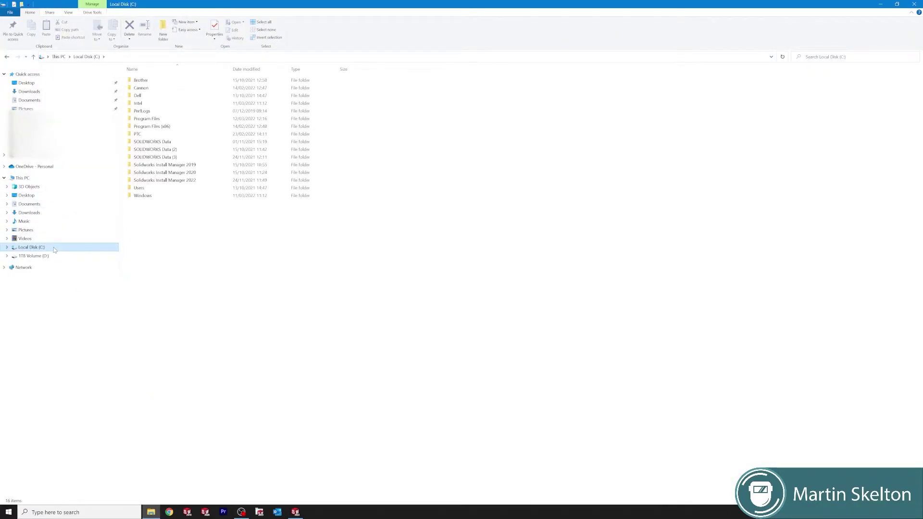
double_click(178, 119)
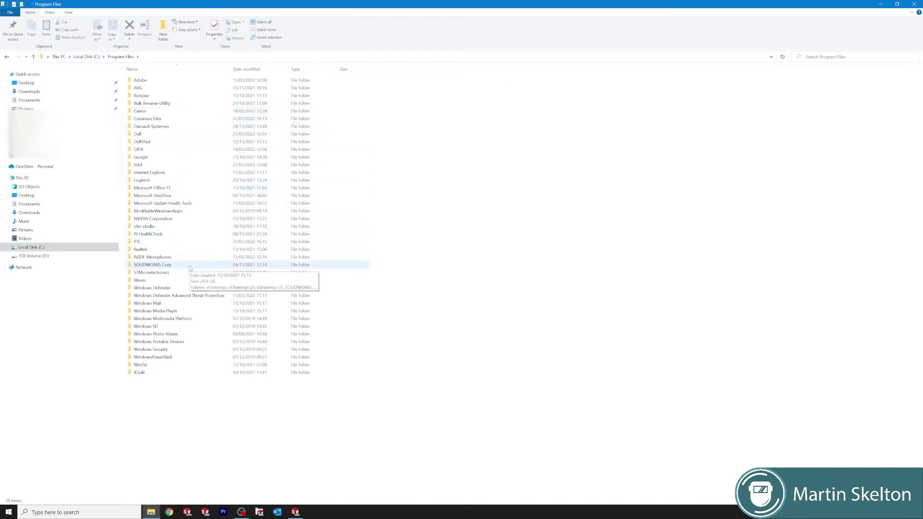
double_click(190, 266)
double_click(197, 104)
double_click(206, 173)
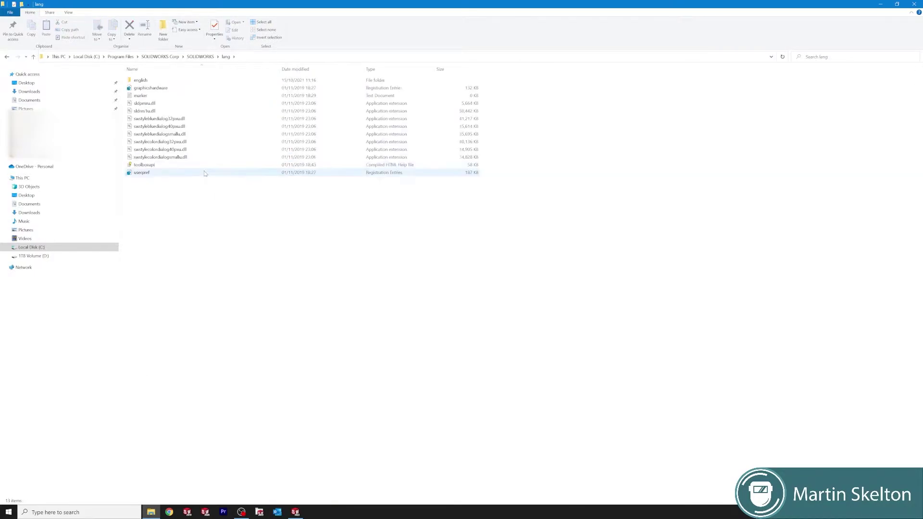
double_click(208, 81)
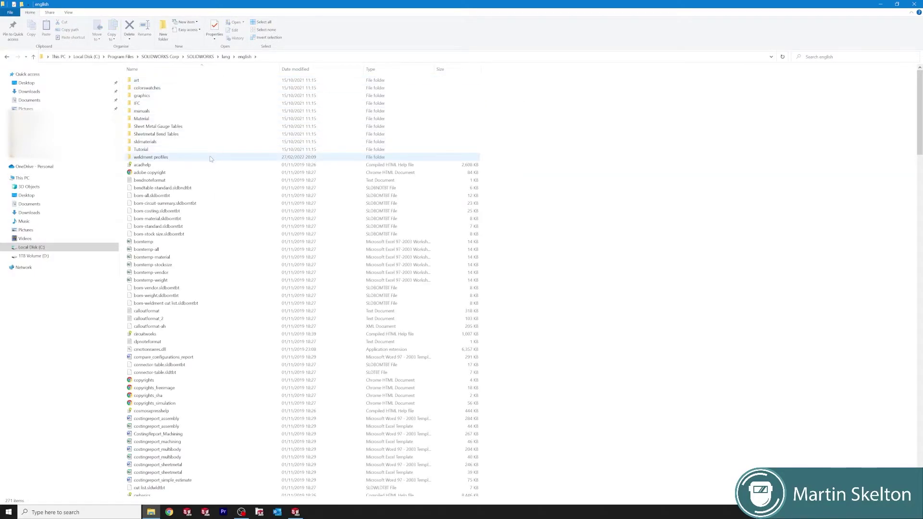
double_click(210, 157)
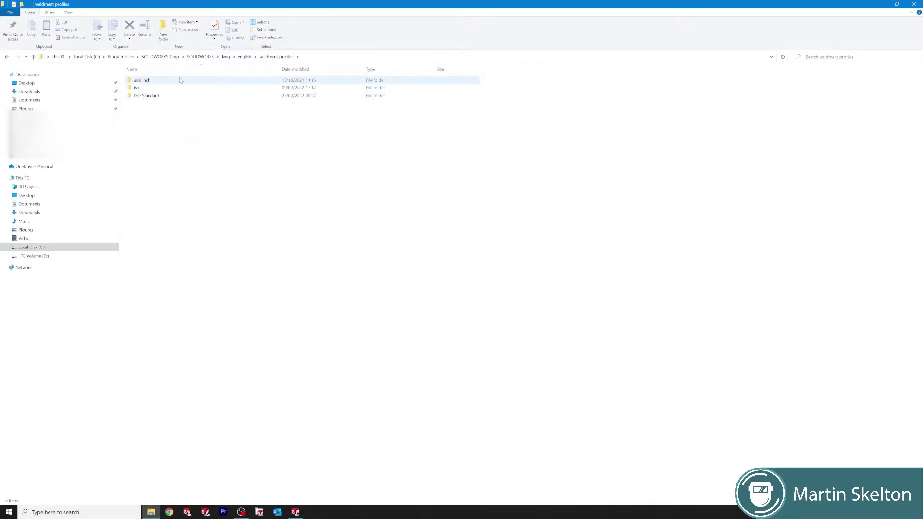
Create a new folder named Custom inside the weldment profiles folder.
right_click(178, 166)
mouse_move(218, 252)
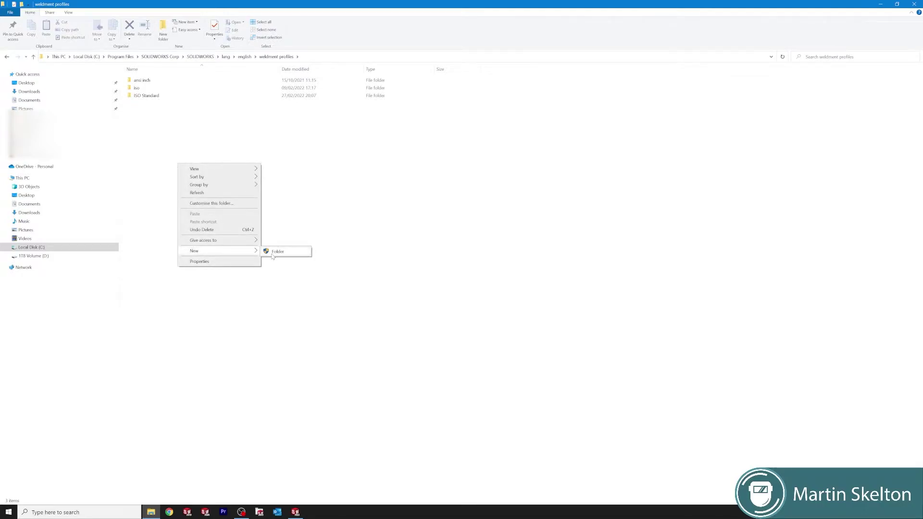
click(272, 253)
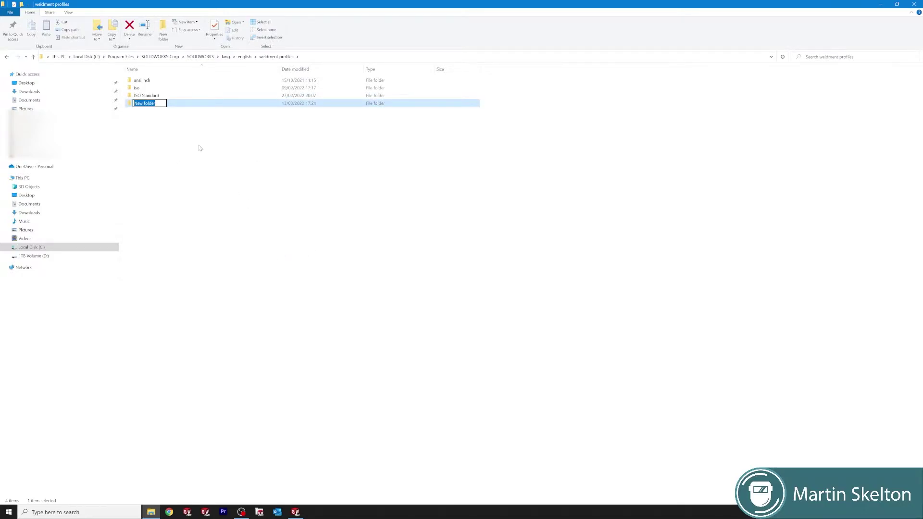
text(Custom)
click(212, 163)
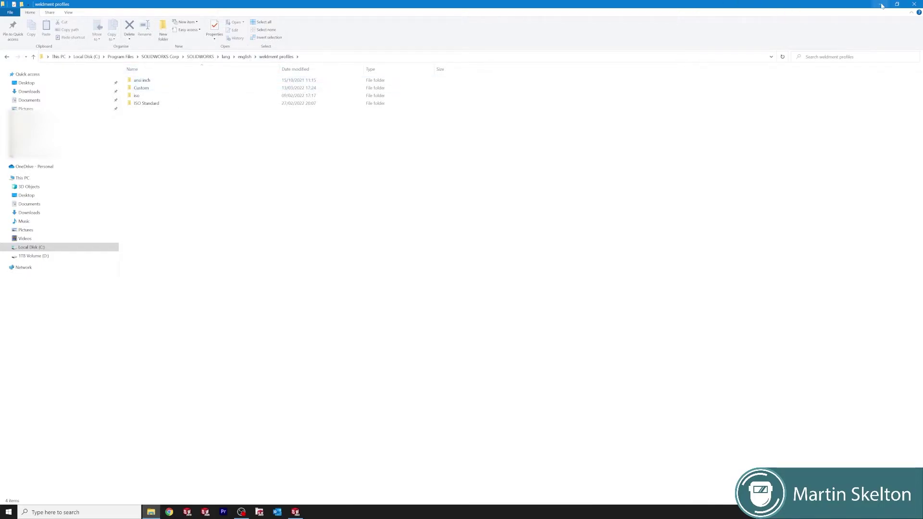
Examine the structure of the ISO Standard folder and its C Channel subfolder, and return to weldment profiles.
double_click(186, 104)
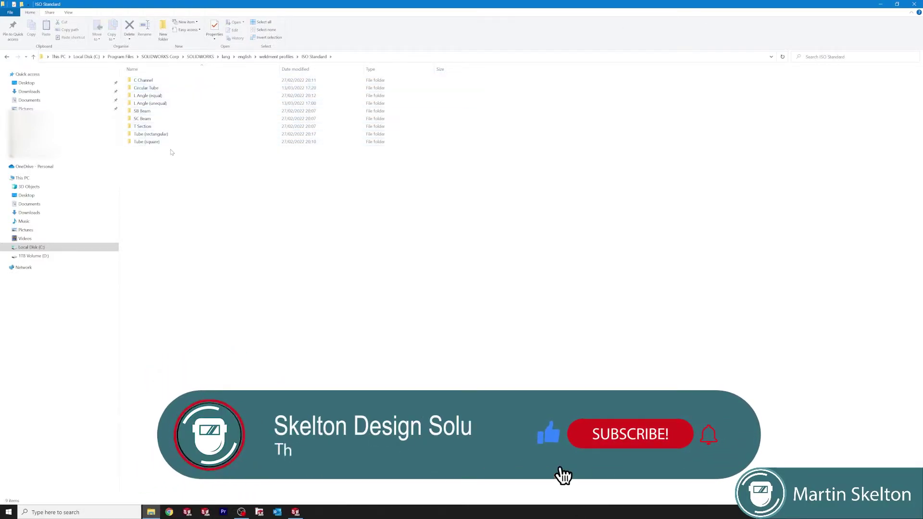
double_click(181, 80)
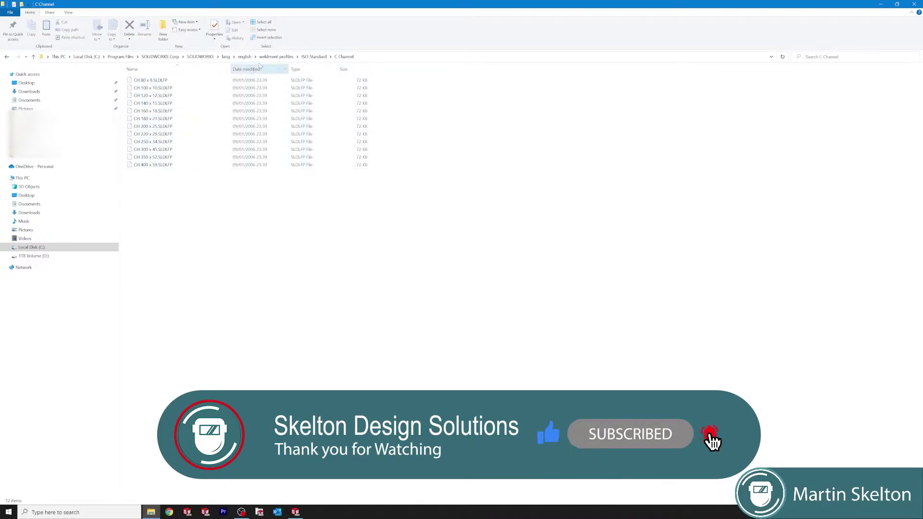
click(310, 57)
click(278, 57)
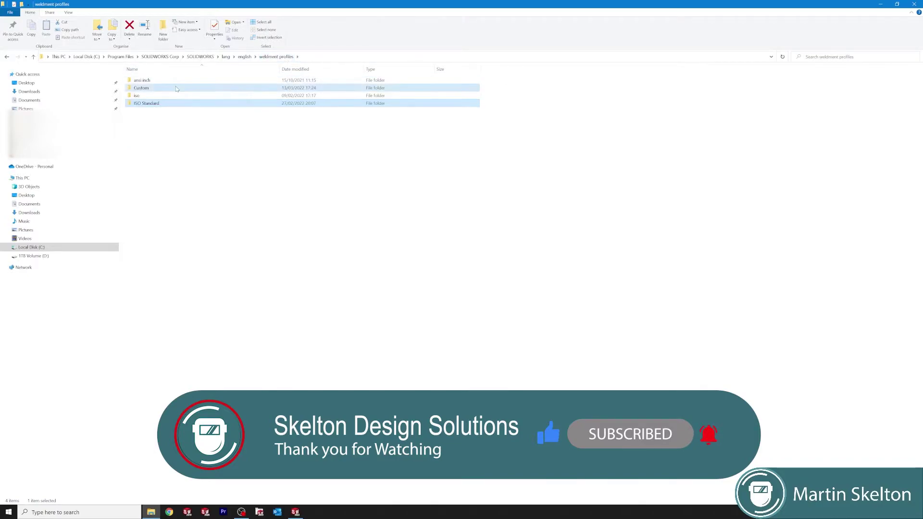
Create a subfolder named Profile 1 inside the Custom folder.
double_click(176, 89)
right_click(172, 106)
mouse_move(208, 190)
click(269, 187)
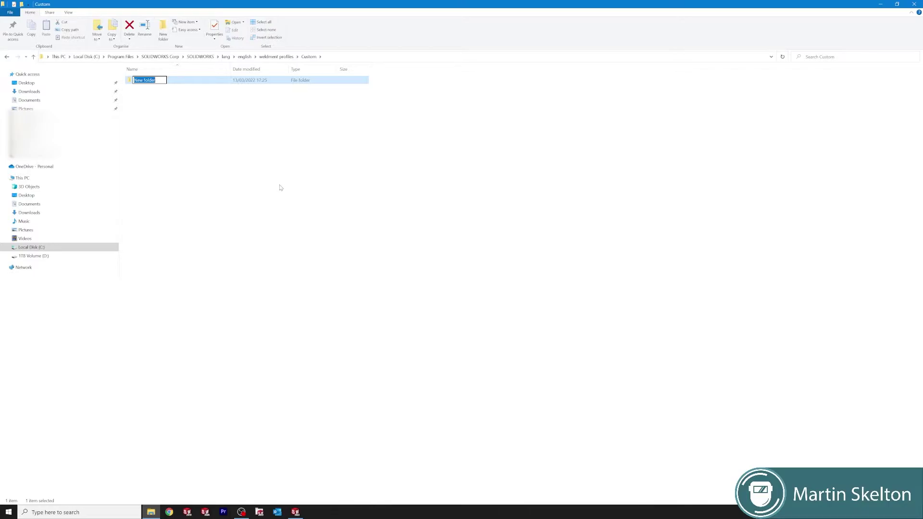
text(Profile 1)
click(281, 188)
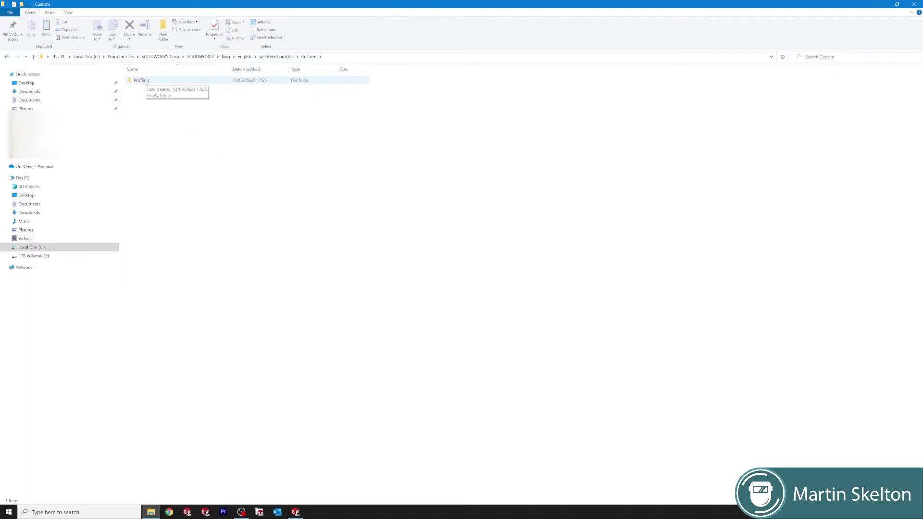
Switch back to SOLIDWORKS, close the System Options dialog and start a sketch on the Top Plane.
click(884, 6)
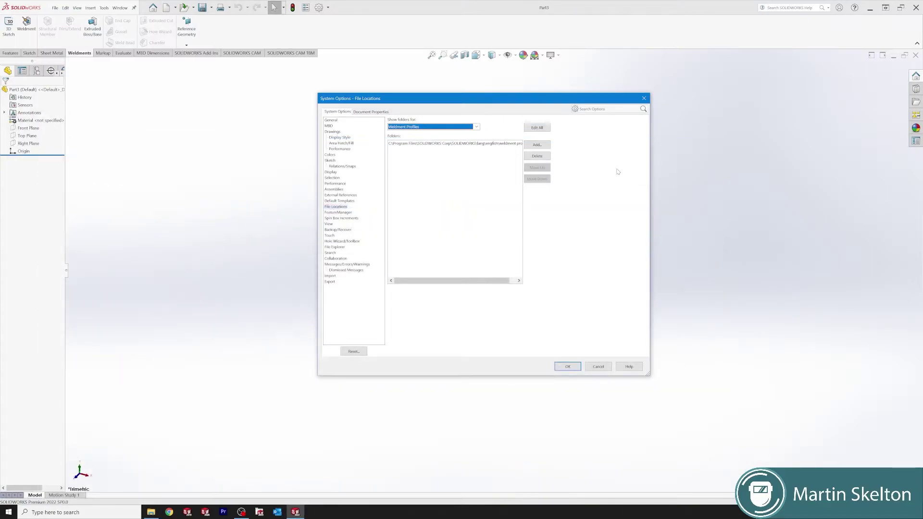
click(644, 98)
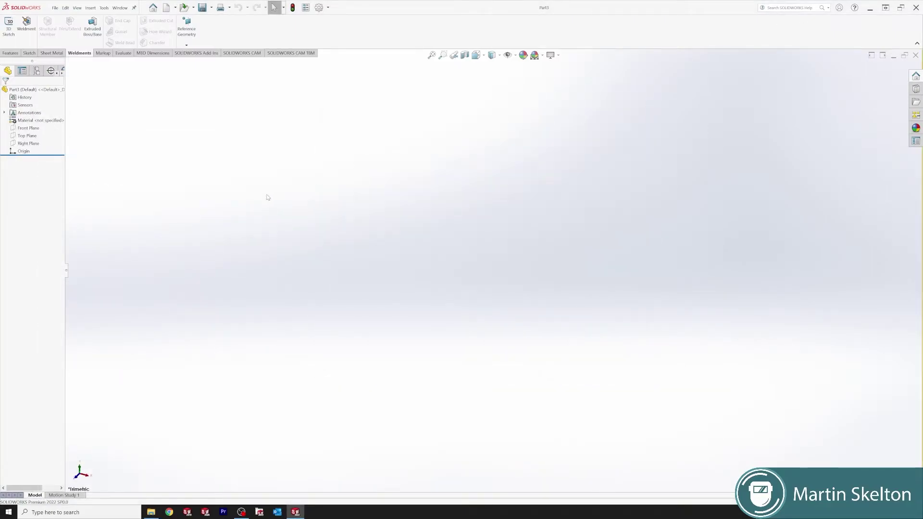
click(37, 137)
click(72, 126)
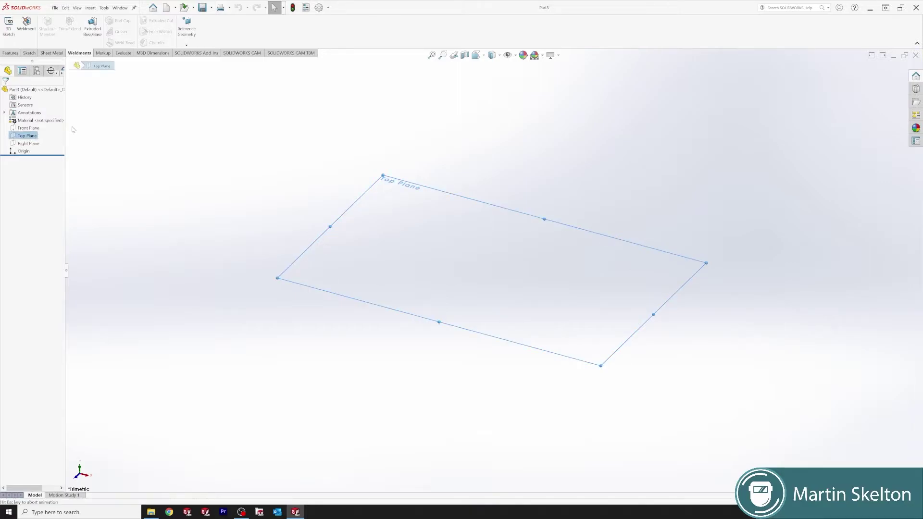
right_click(30, 138)
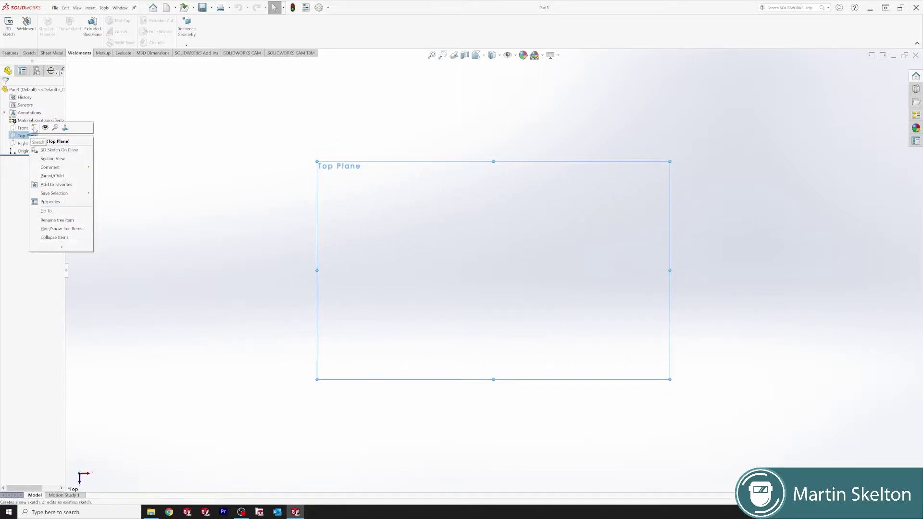
click(35, 128)
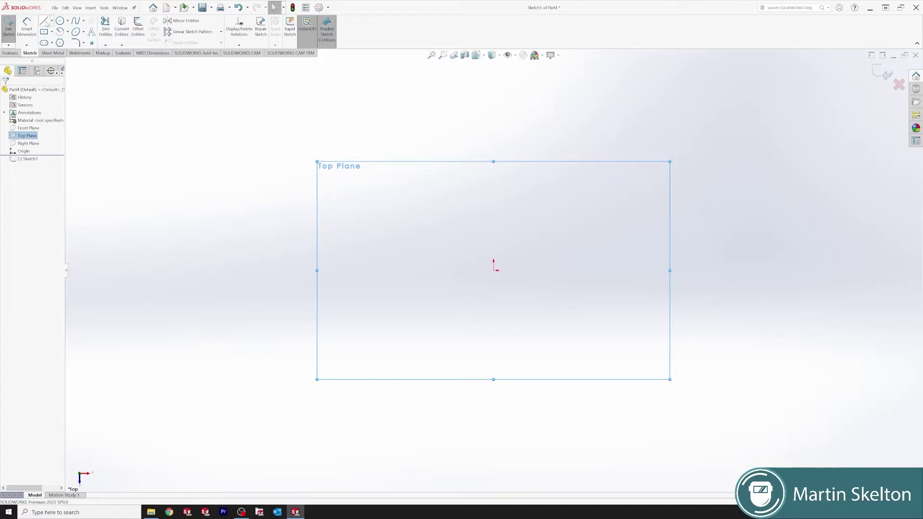
Sketch a Z-shaped chain from the origin: about 118 mm horizontally, 96 mm vertically upward and 87 mm horizontally, continuing in the first line's direction.
click(44, 21)
click(493, 270)
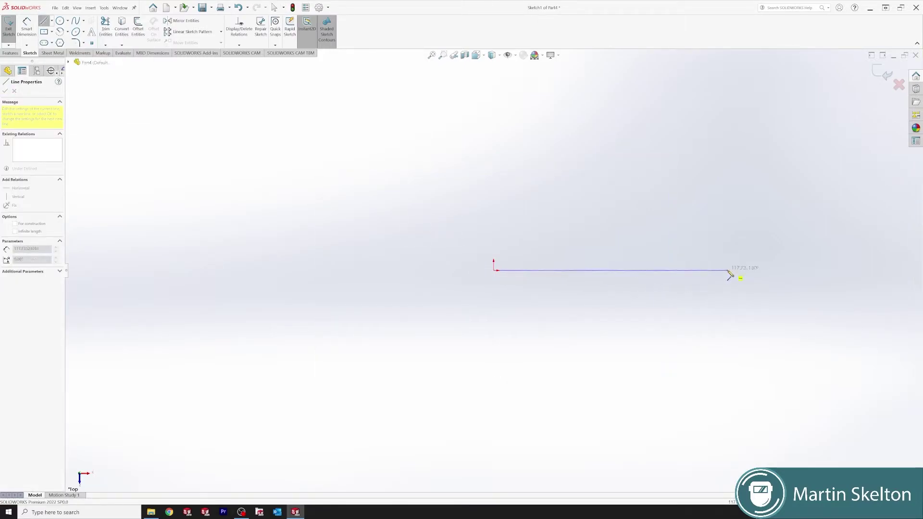
click(727, 270)
click(727, 79)
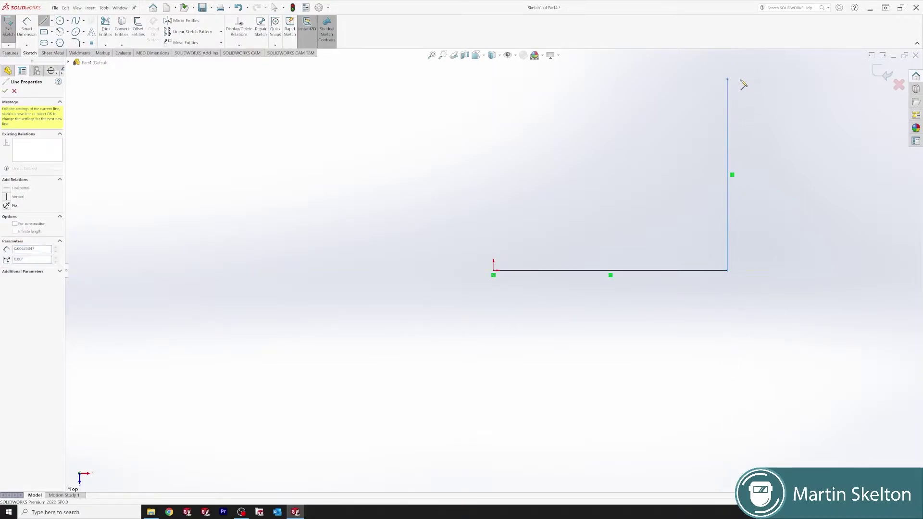
key(z)
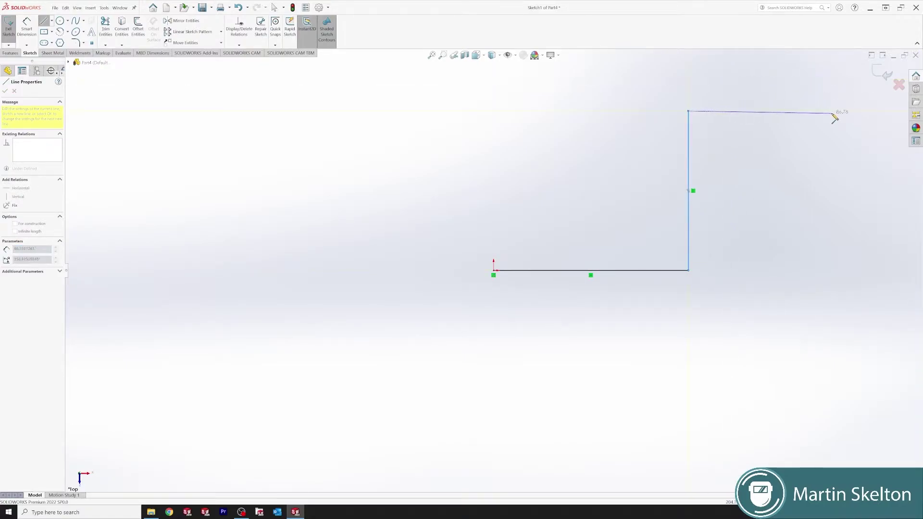
click(832, 111)
right_click(169, 76)
click(173, 96)
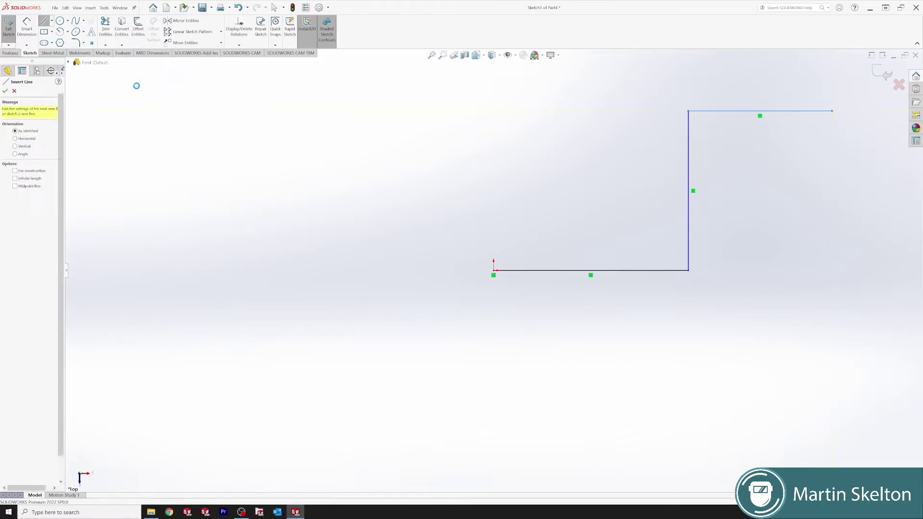
Dimension the lower horizontal line starting at the origin to 100 mm.
click(32, 30)
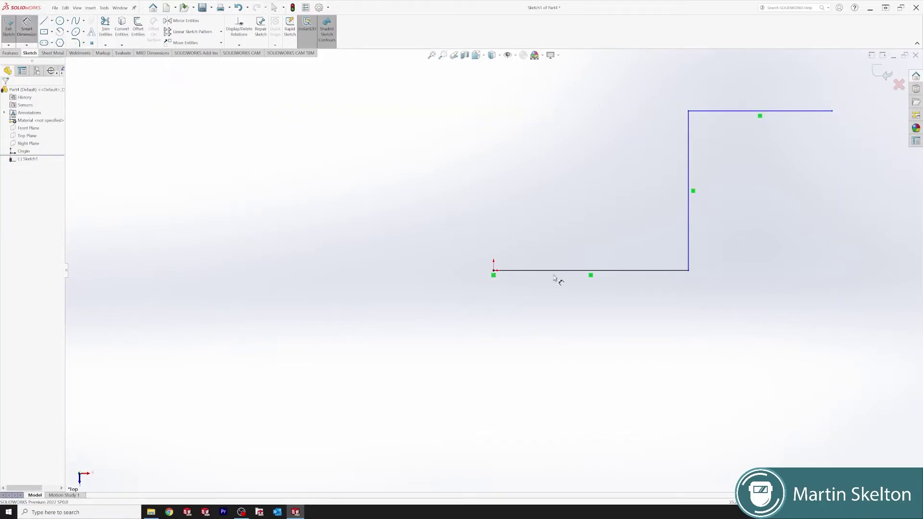
click(577, 271)
click(575, 302)
text(100)
key(Return)
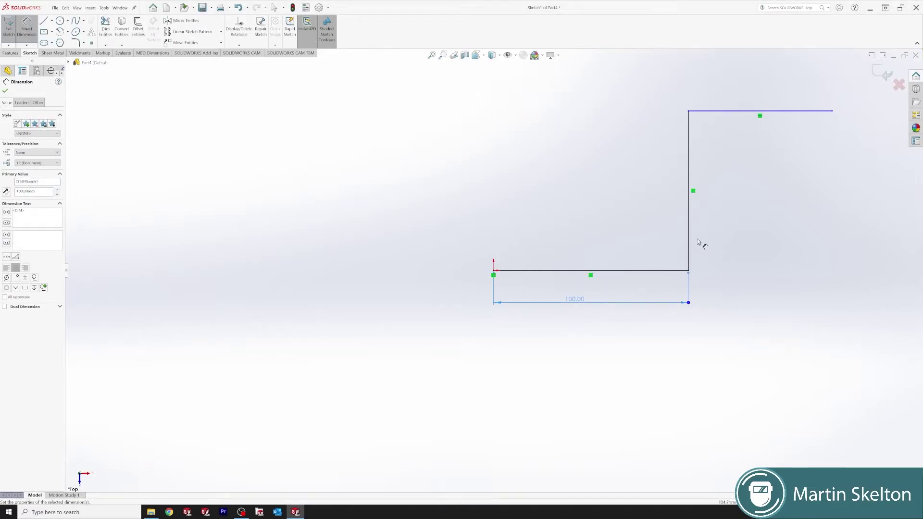
Dimension the vertical line and the upper horizontal line to 100 mm each.
click(689, 240)
click(723, 238)
text(10)
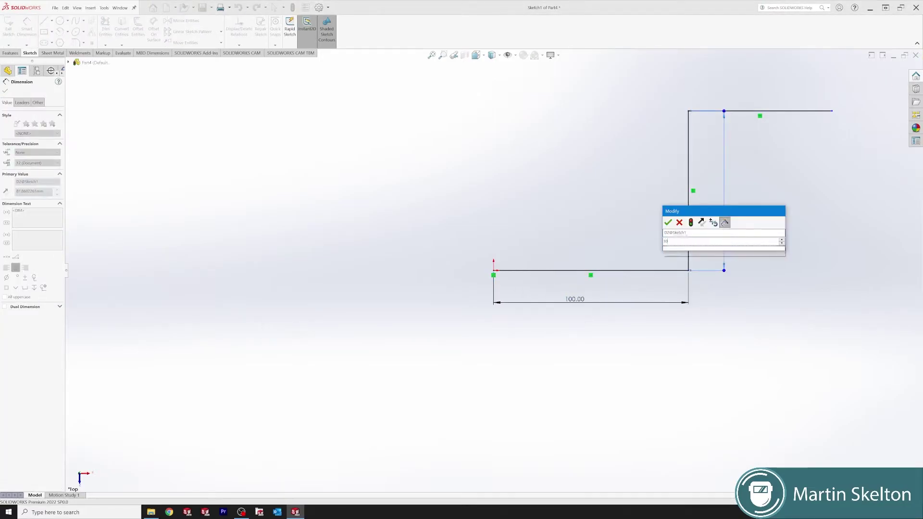
text(0)
key(Return)
click(782, 76)
click(780, 98)
text(100)
key(Return)
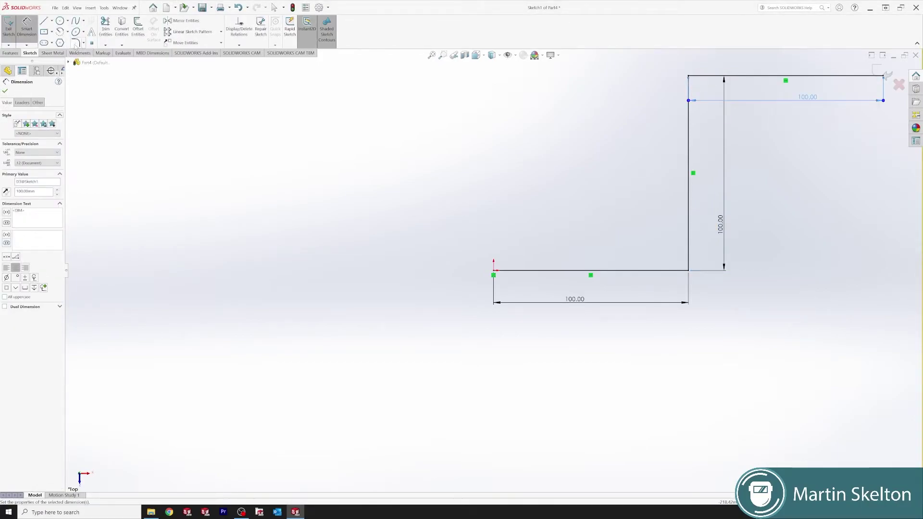
Add 3 mm sketch fillets to both corners of the Z-shaped chain.
click(76, 42)
text(3)
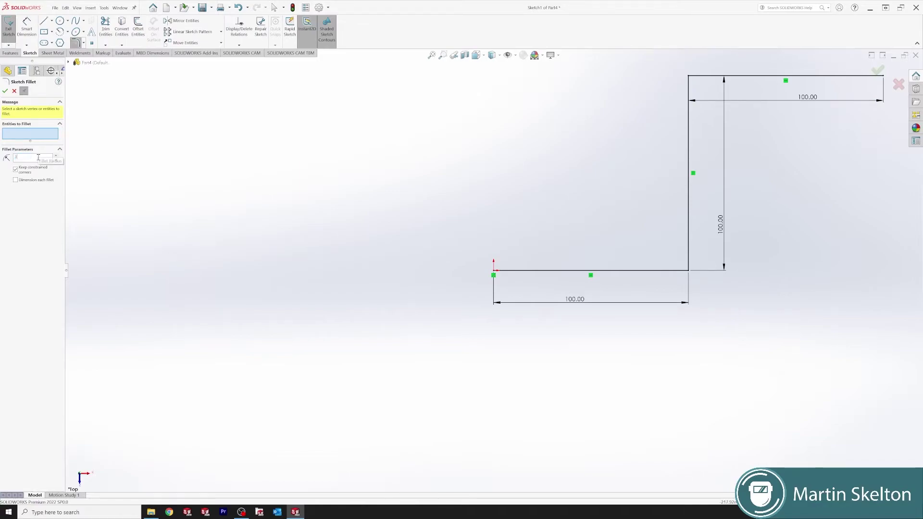
click(674, 271)
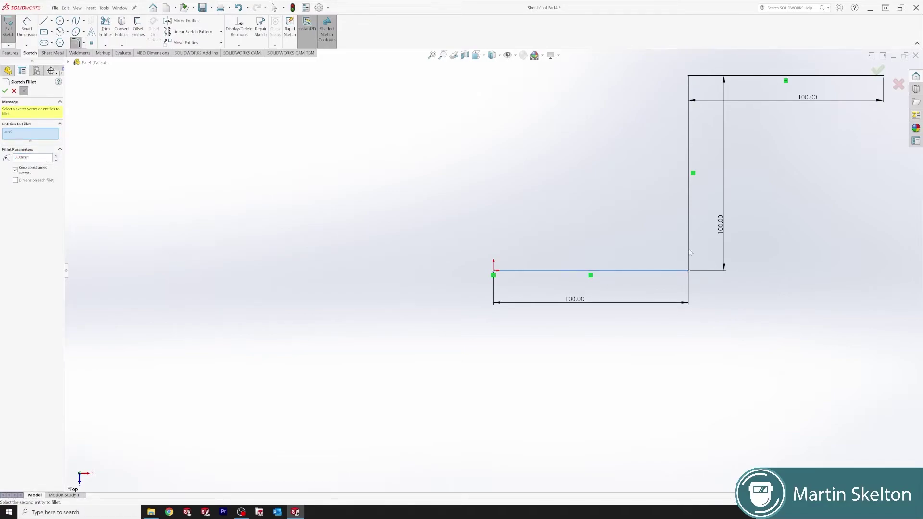
click(688, 251)
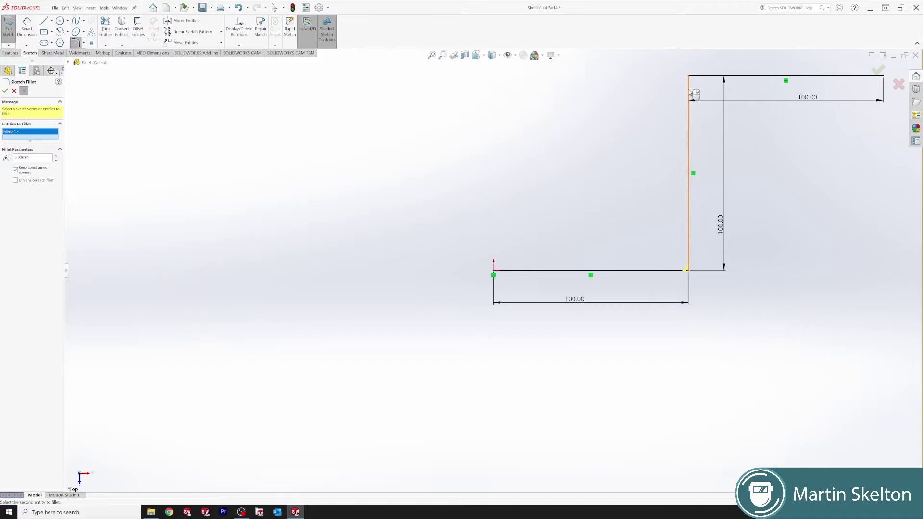
click(704, 76)
click(6, 93)
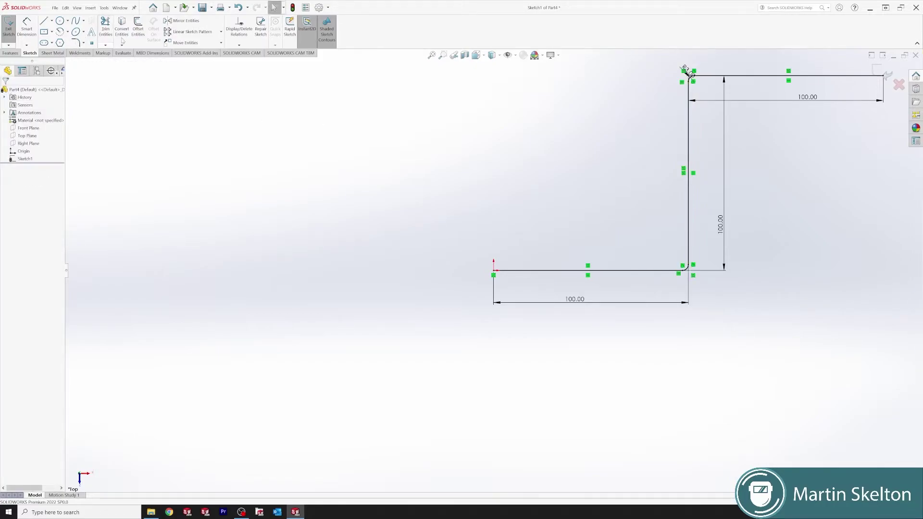
Offset the whole filleted chain by 2 mm, below the horizontal lines and outward from the vertical line's right side.
click(138, 29)
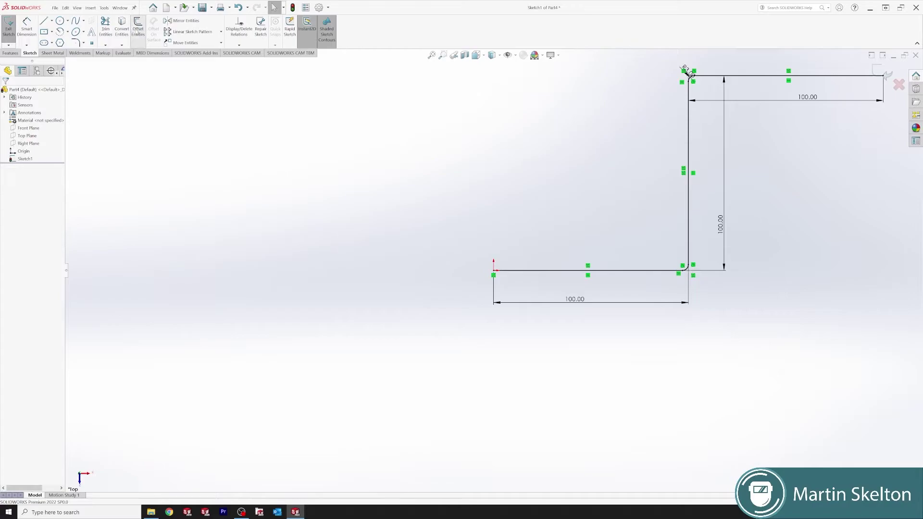
click(688, 147)
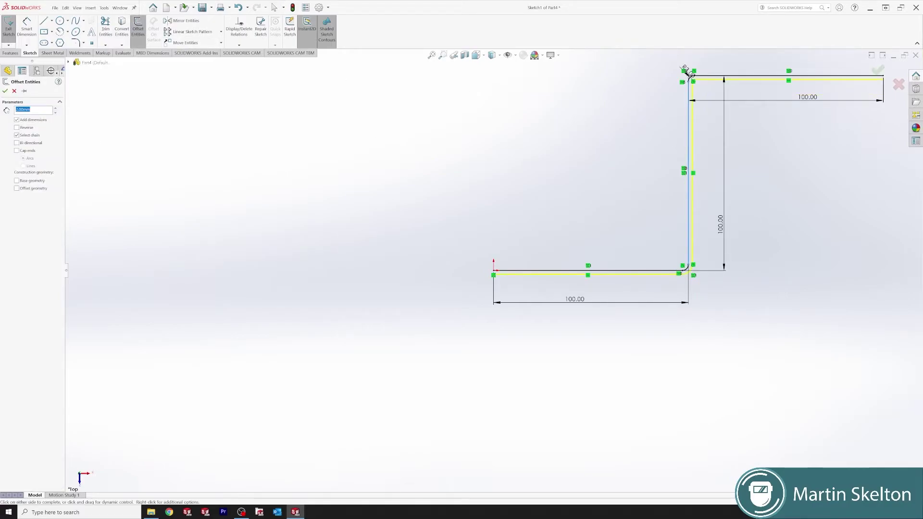
click(5, 91)
Close the profile's open end at the origin with a short vertical line joining the original and offset chains.
key(l)
scroll(494, 271, down, 8)
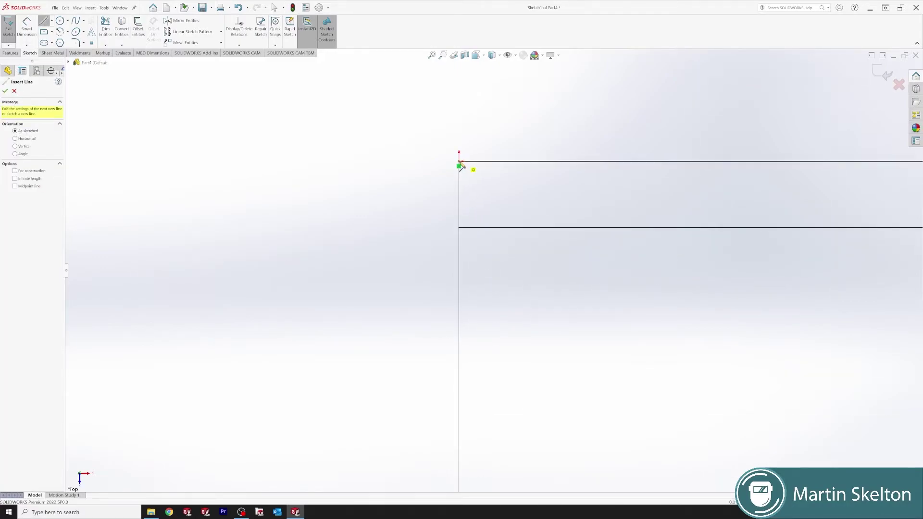
click(459, 165)
click(458, 227)
right_click(512, 131)
click(531, 136)
Close the open end of the upper flange with a short vertical line between the original and offset lines.
scroll(664, 205, up, 8)
scroll(681, 223, up, 5)
scroll(688, 177, down, 12)
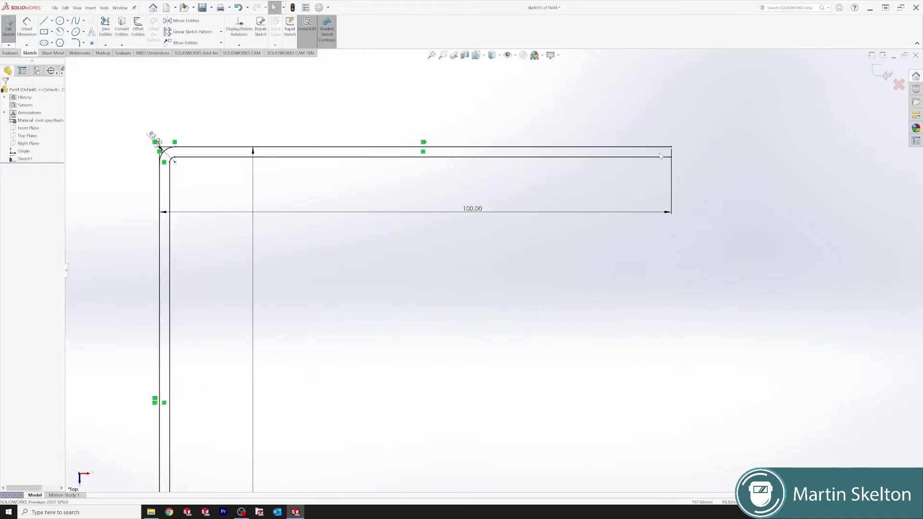
click(44, 20)
click(628, 183)
click(627, 208)
scroll(591, 273, up, 10)
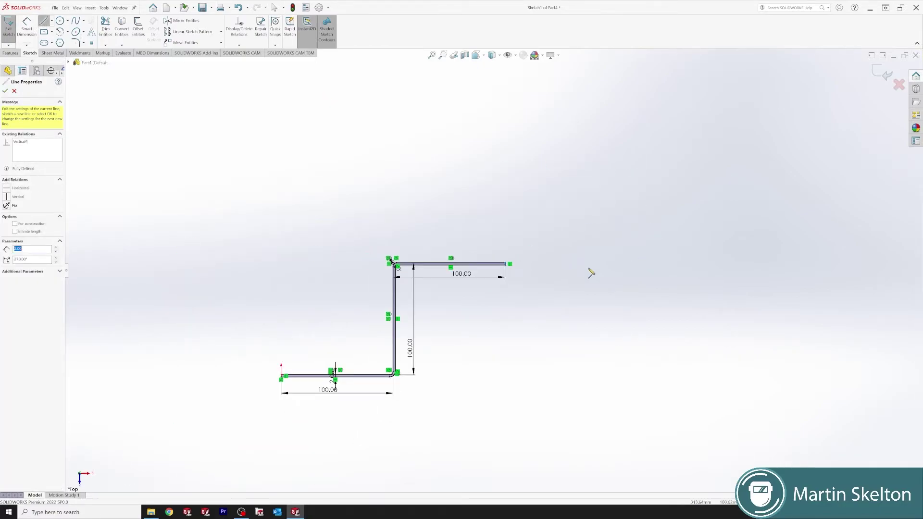
Finish the line command, exit the completed Z-profile sketch and select that sketch in the feature tree.
right_click(343, 284)
click(361, 315)
scroll(330, 342, down, 4)
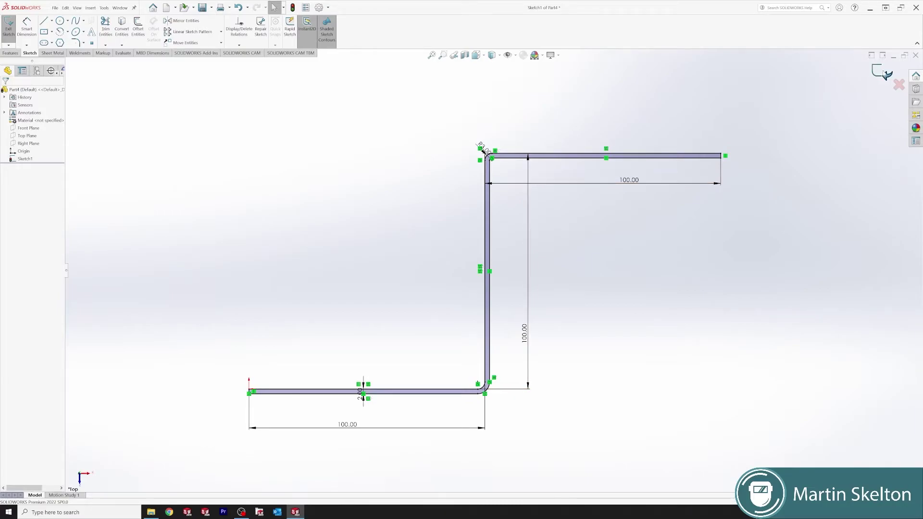
click(886, 74)
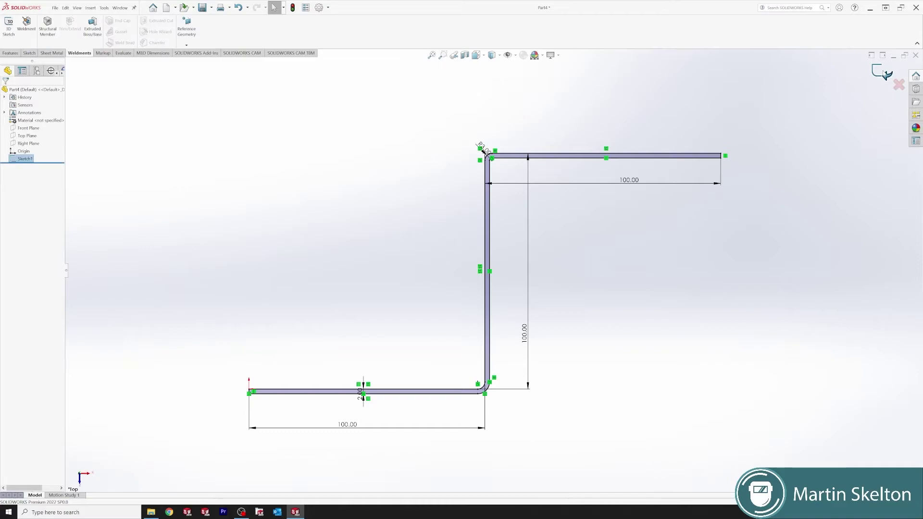
click(22, 159)
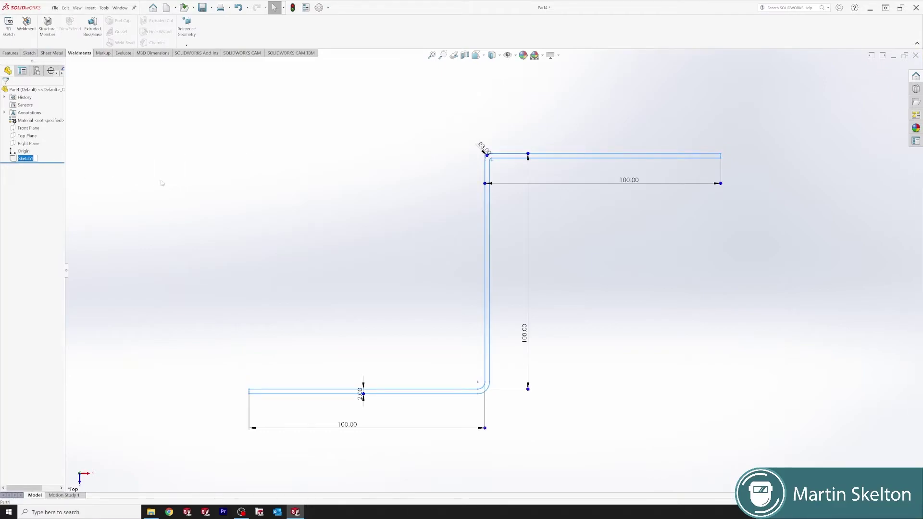
click(157, 156)
click(25, 160)
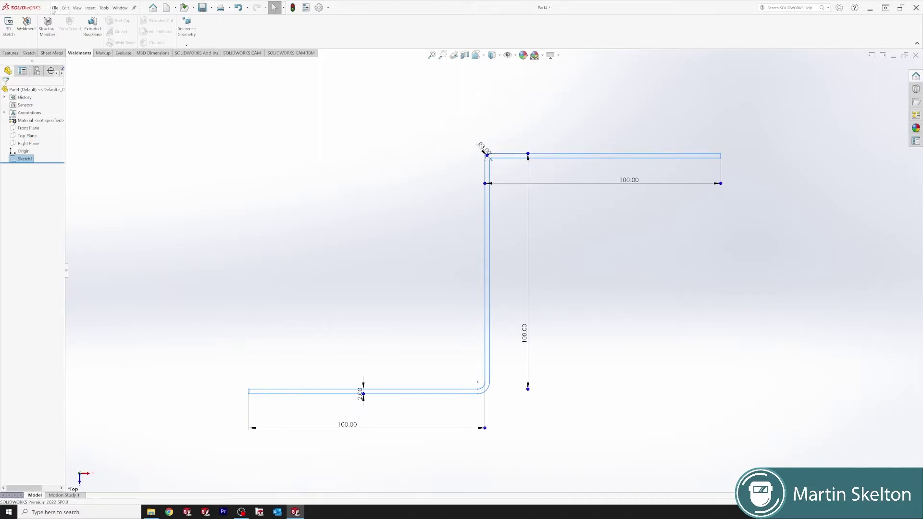
Save the part as a Lib Feat Part (*.sldlfp) named "Custom 1" in the custom folder on the Desktop.
click(54, 8)
click(60, 97)
click(485, 71)
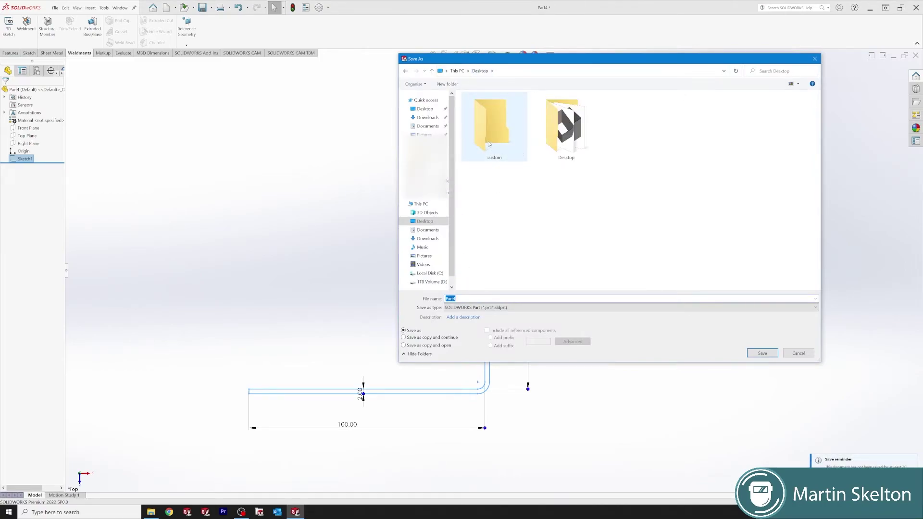
double_click(488, 143)
scroll(493, 308, down, 10)
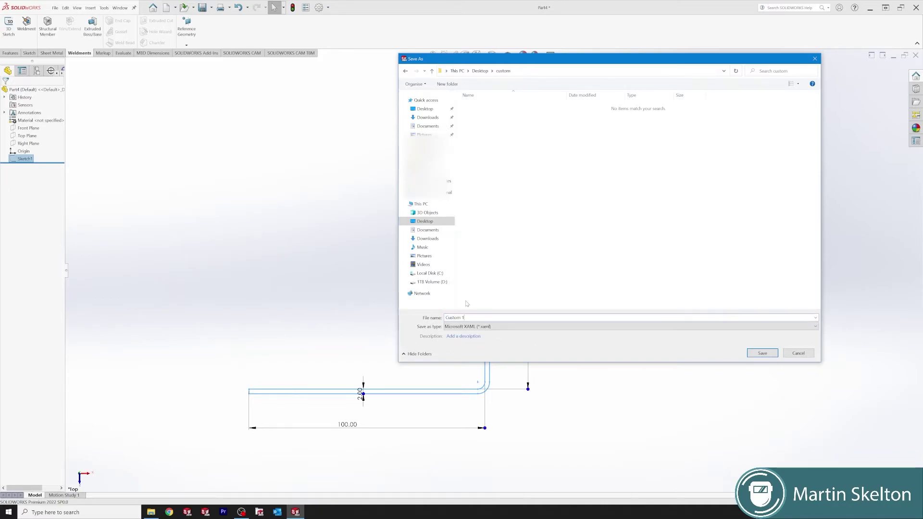
click(486, 327)
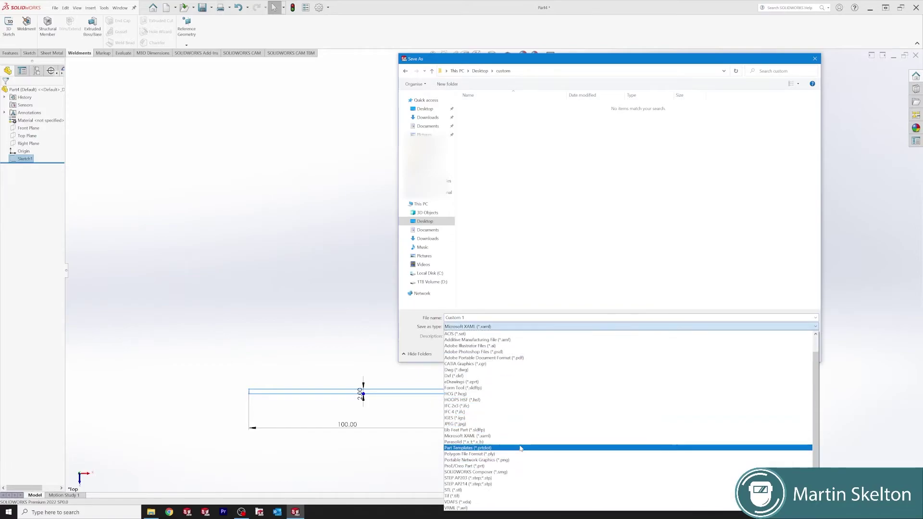
click(524, 429)
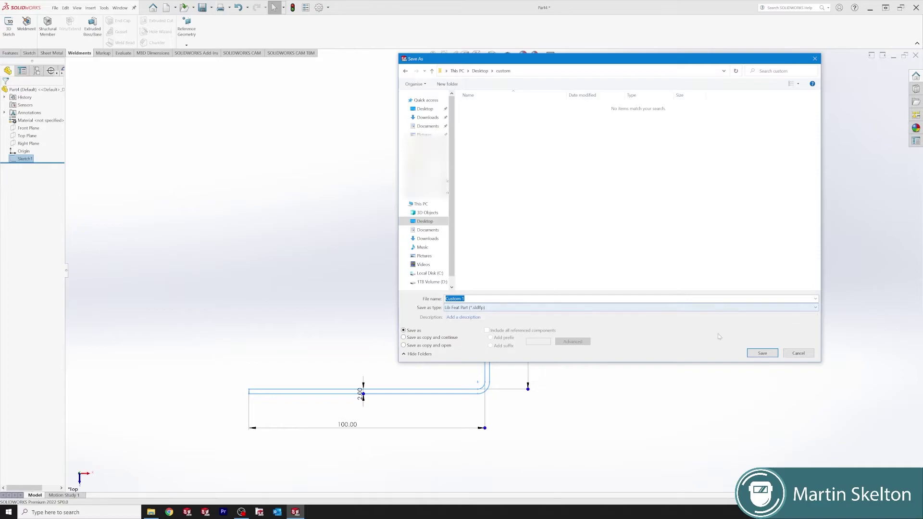
click(758, 355)
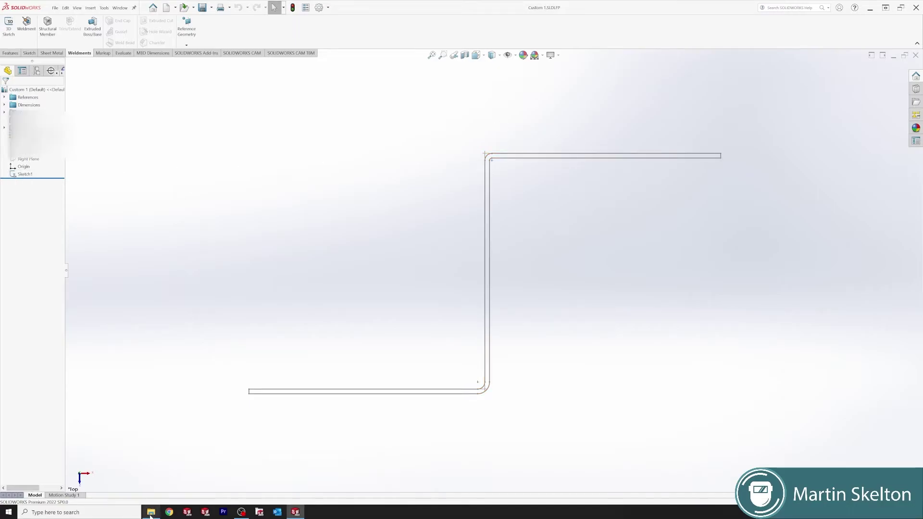
Switch to File Explorer and try to move Custom 1.SLDLFP from the Desktop's custom folder into weldment profiles\Custom\Profile 1.
click(151, 512)
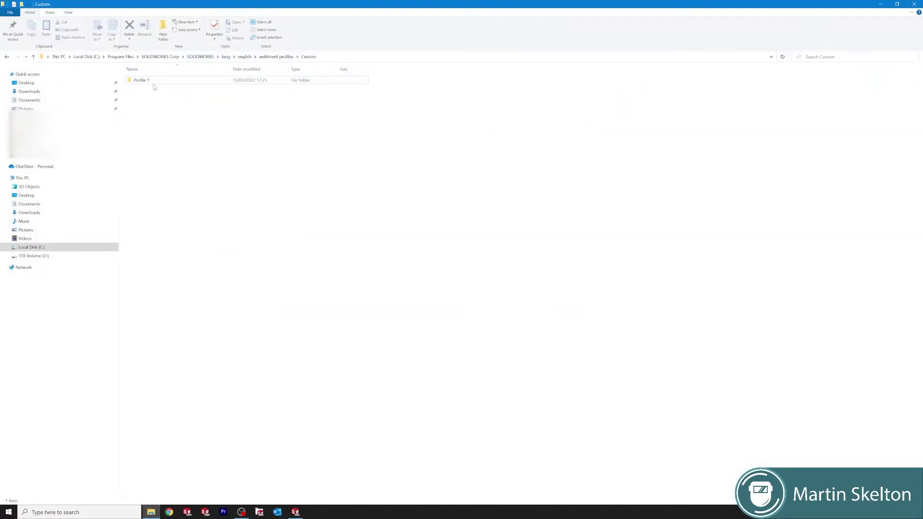
right_click(150, 512)
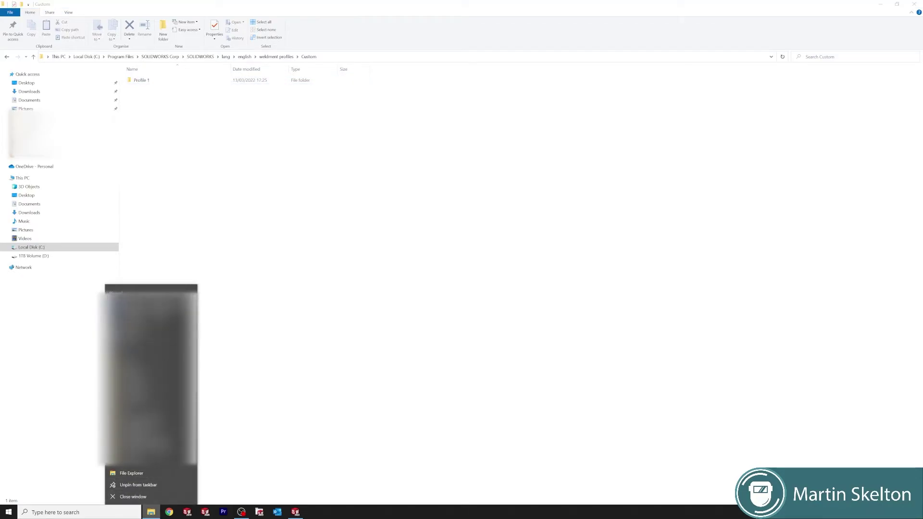
click(144, 305)
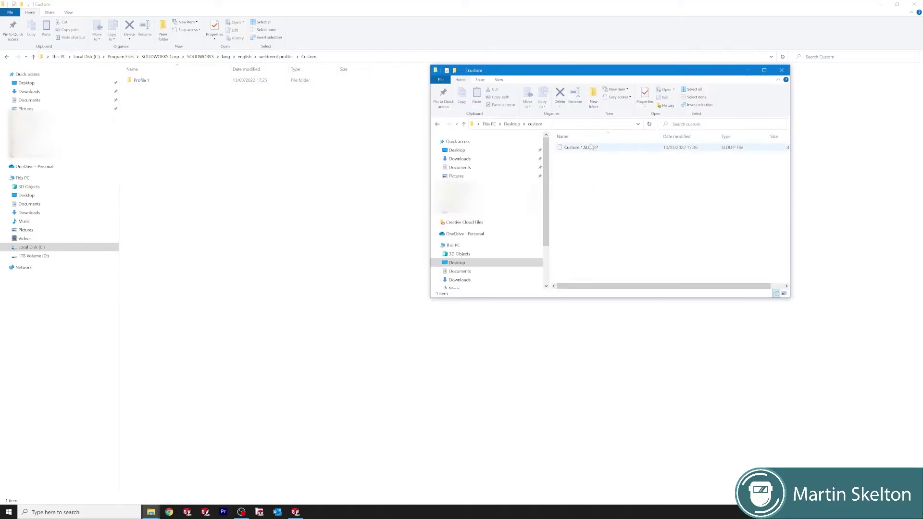
drag(592, 151, 140, 81)
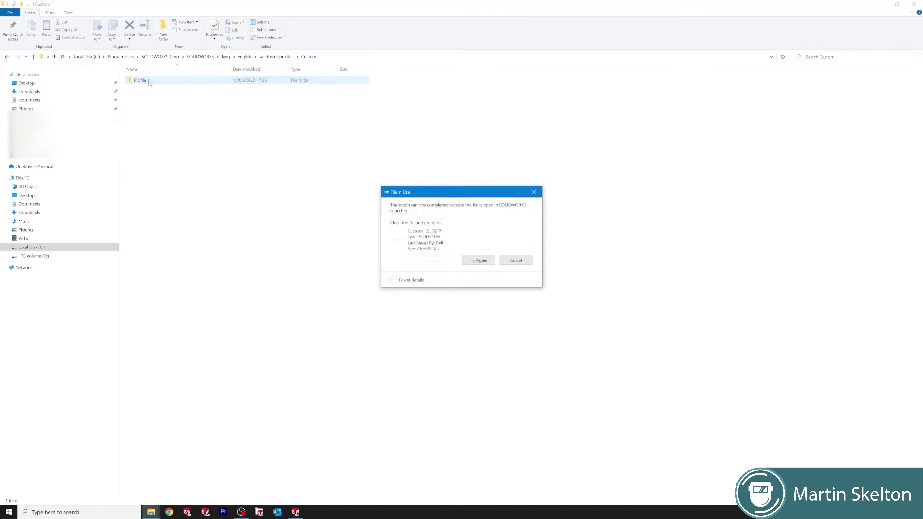
click(478, 260)
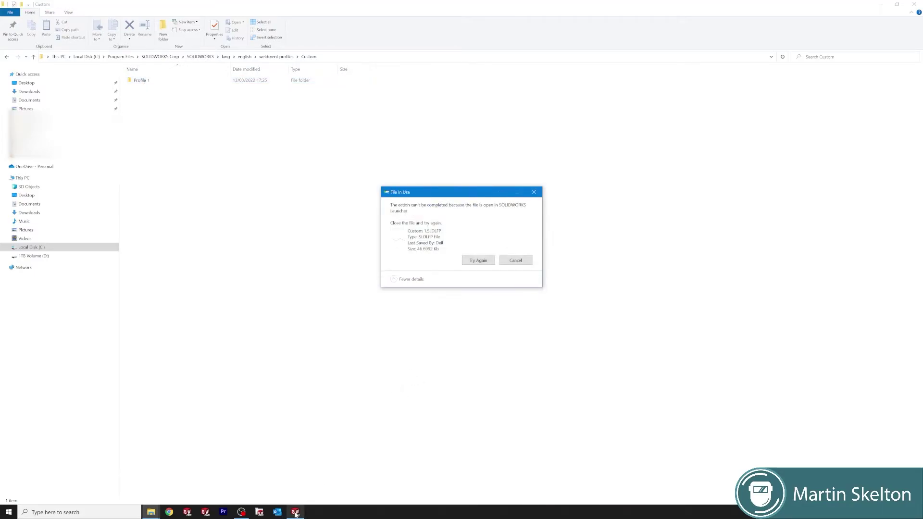
Close the Custom 1 part in SOLIDWORKS and complete its file move into the Profile 1 folder with administrator permission.
click(295, 512)
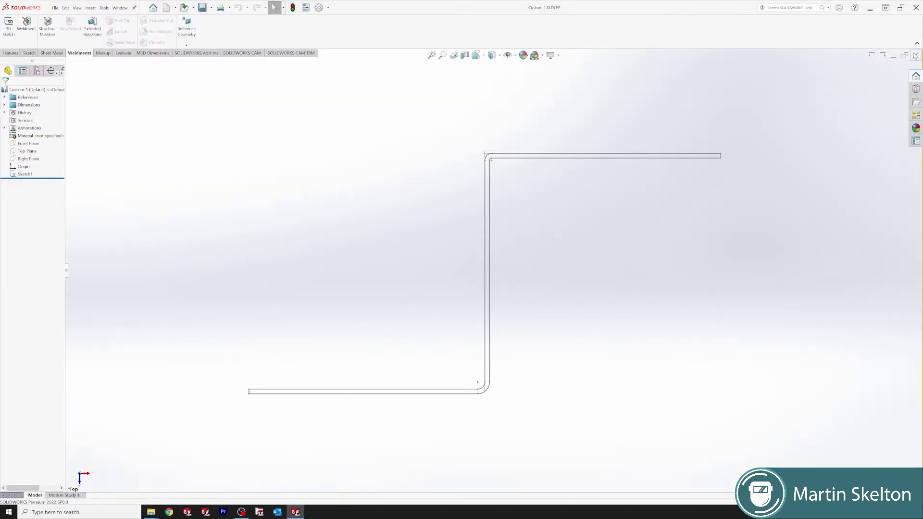
click(916, 55)
click(871, 8)
click(478, 260)
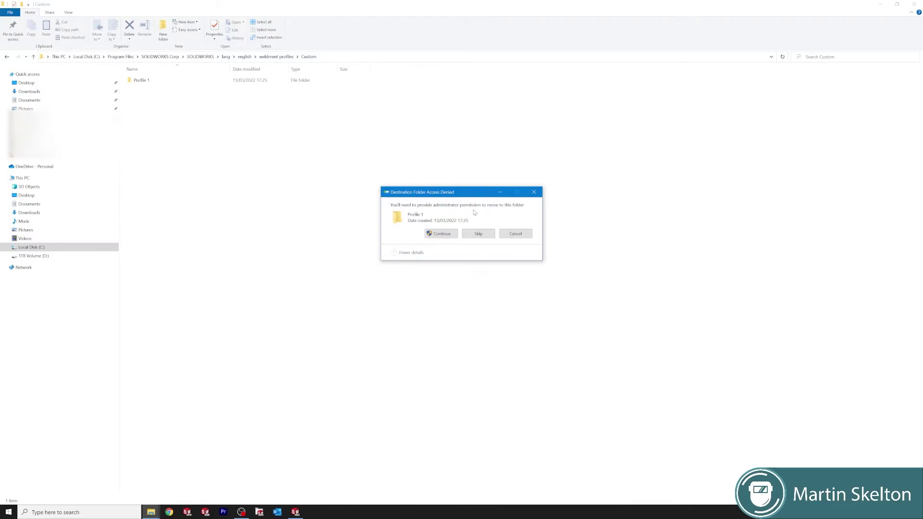
click(442, 234)
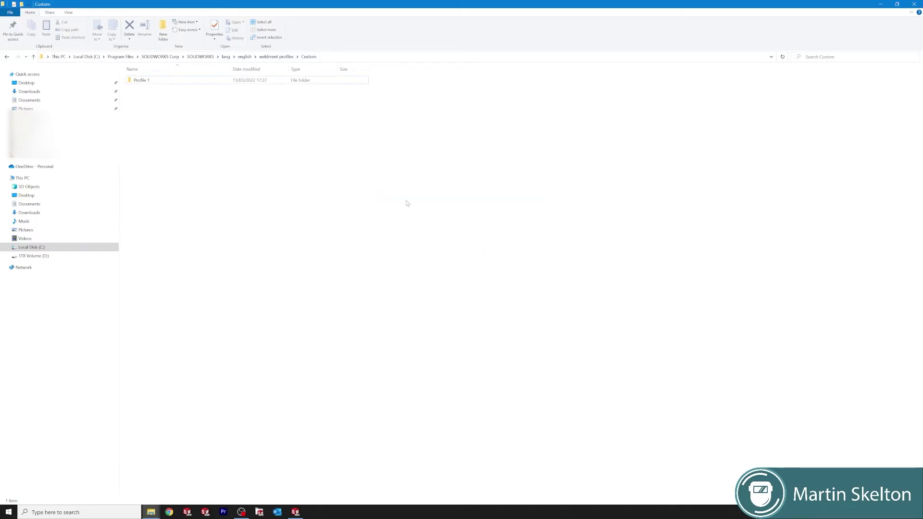
double_click(142, 81)
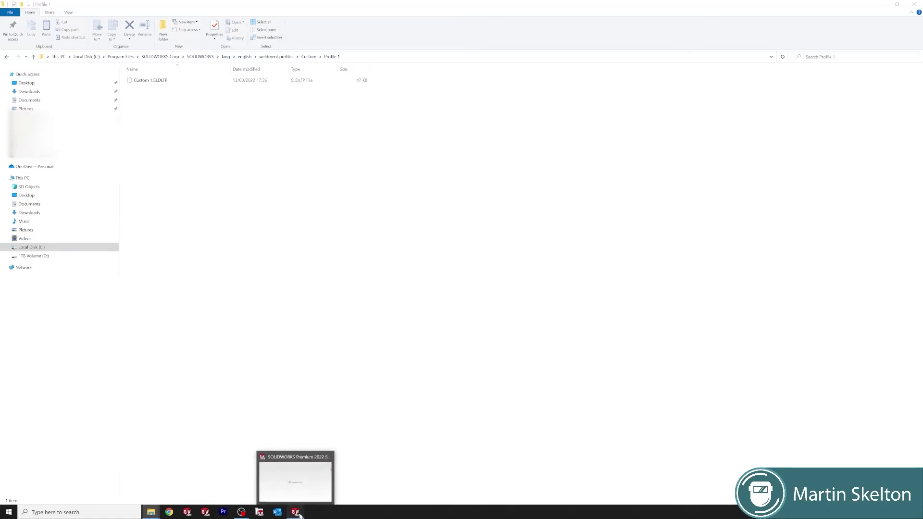
Switch to SOLIDWORKS and create a new part document.
click(296, 512)
click(55, 8)
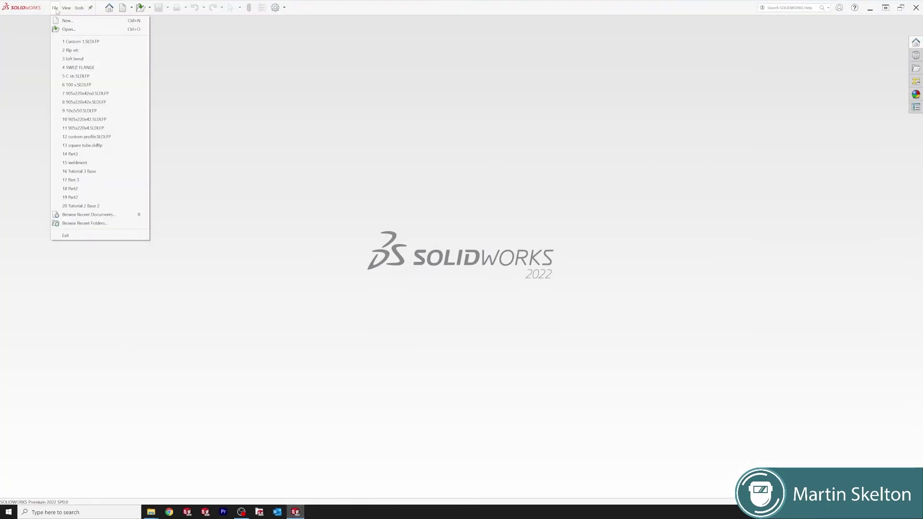
click(60, 19)
click(685, 206)
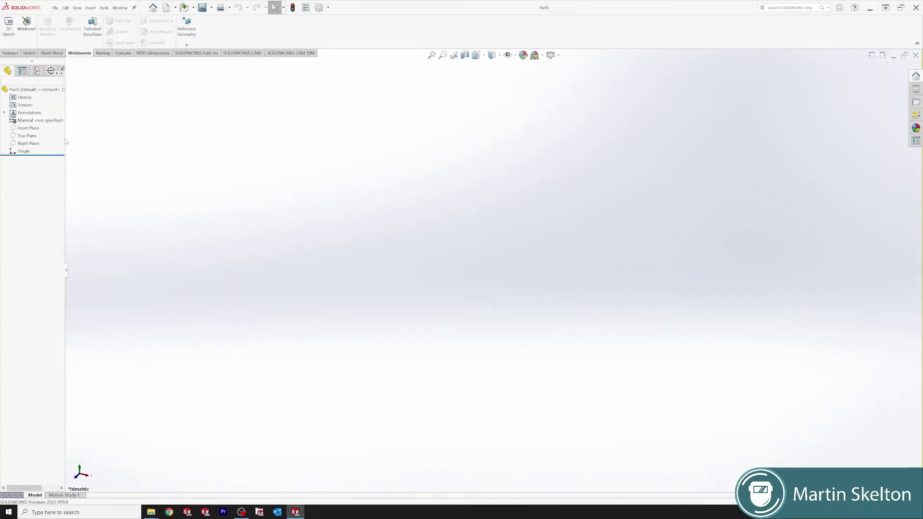
Sketch a center rectangle about 1018 mm by 726 mm on the Top Plane, centered on the origin.
click(27, 135)
click(73, 126)
right_click(31, 136)
click(37, 126)
click(44, 33)
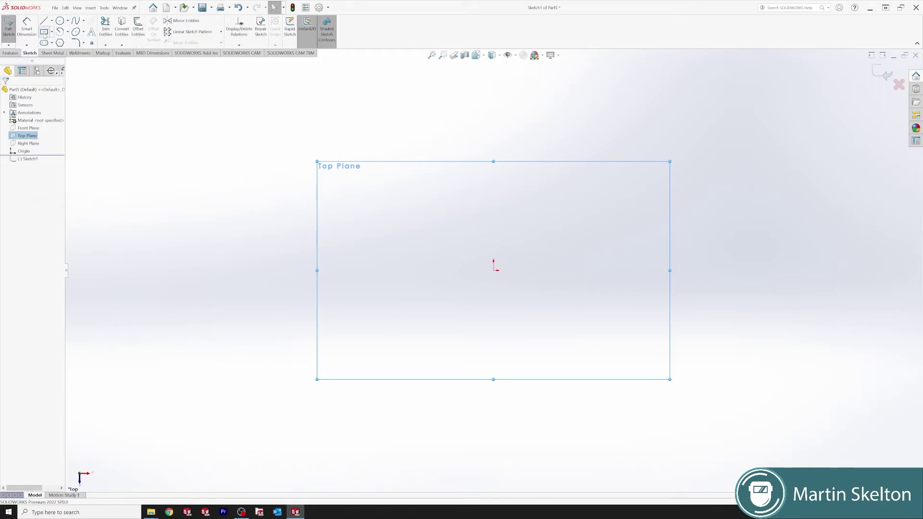
click(494, 270)
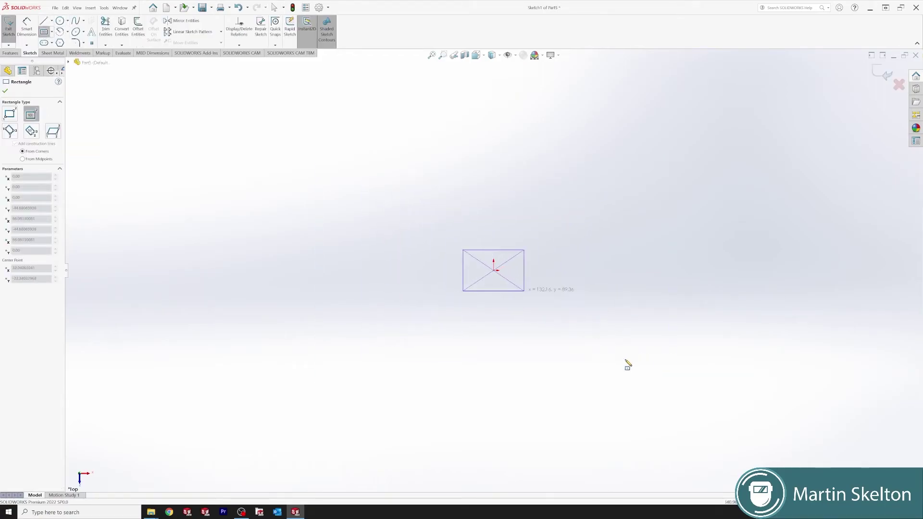
click(657, 386)
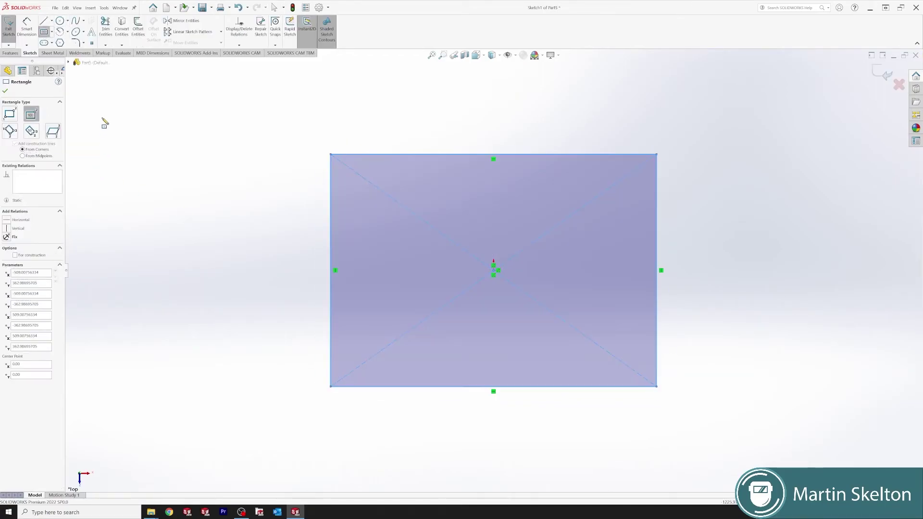
Dimension the rectangle 2000 mm wide and 1500 mm high, and exit the sketch.
click(30, 36)
click(445, 155)
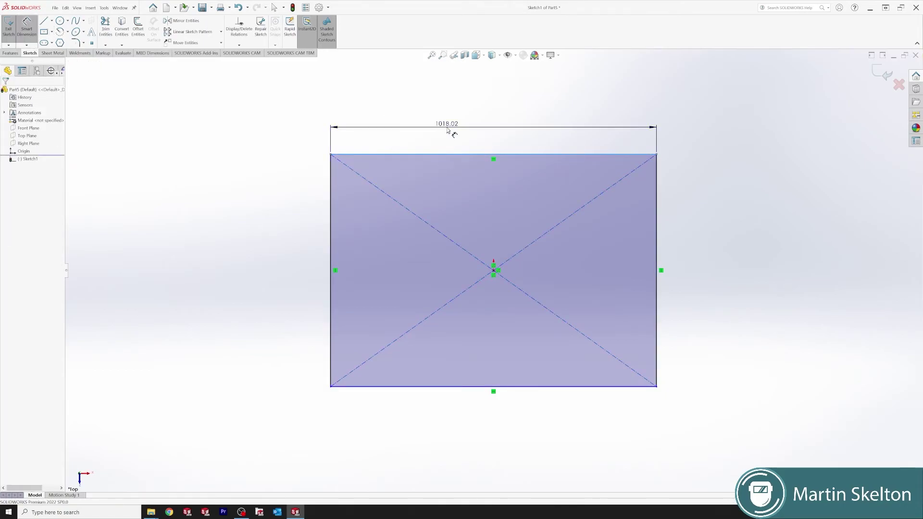
click(448, 128)
text(2000)
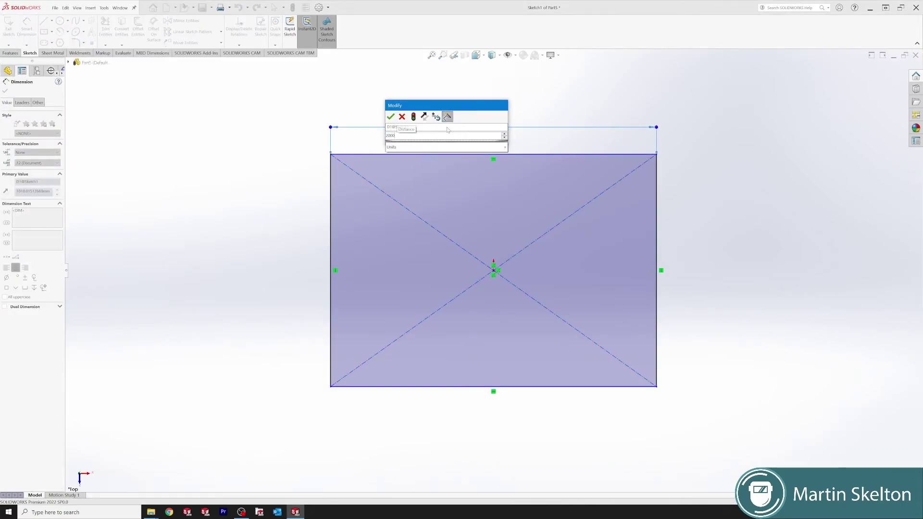
key(Return)
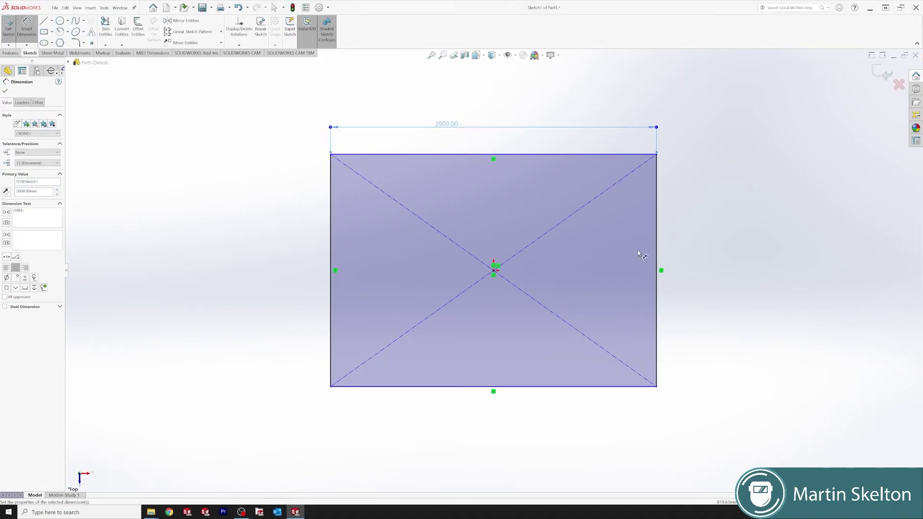
click(657, 254)
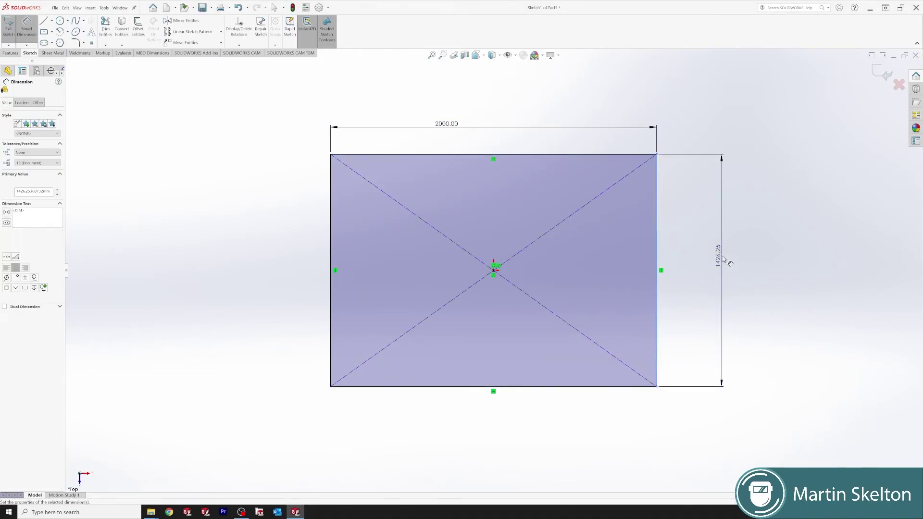
click(723, 259)
text(1500)
key(Return)
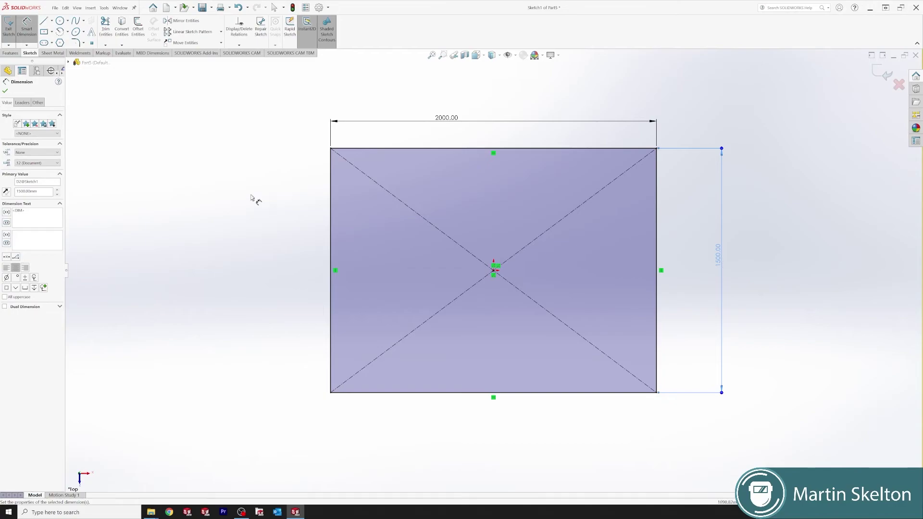
click(5, 91)
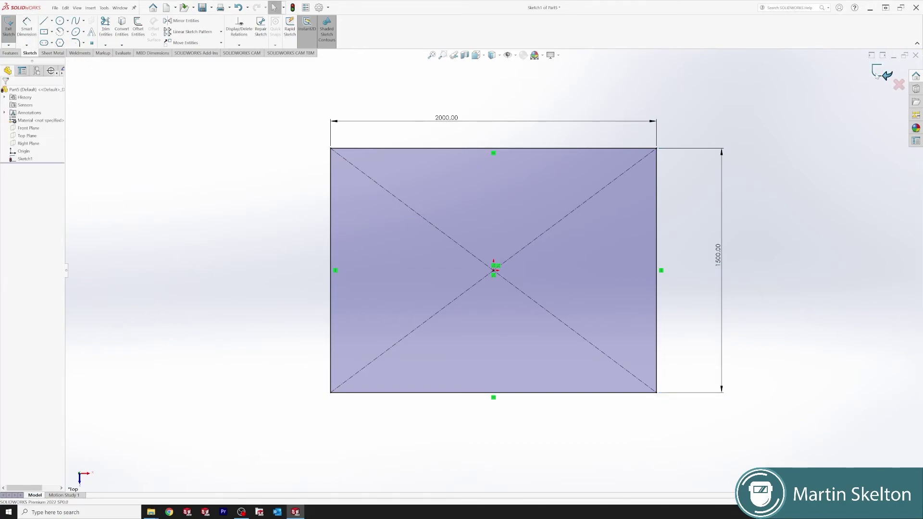
click(881, 76)
Start a Structural Member with the Custom standard, Profile 1 type and Custom 1 size.
click(47, 24)
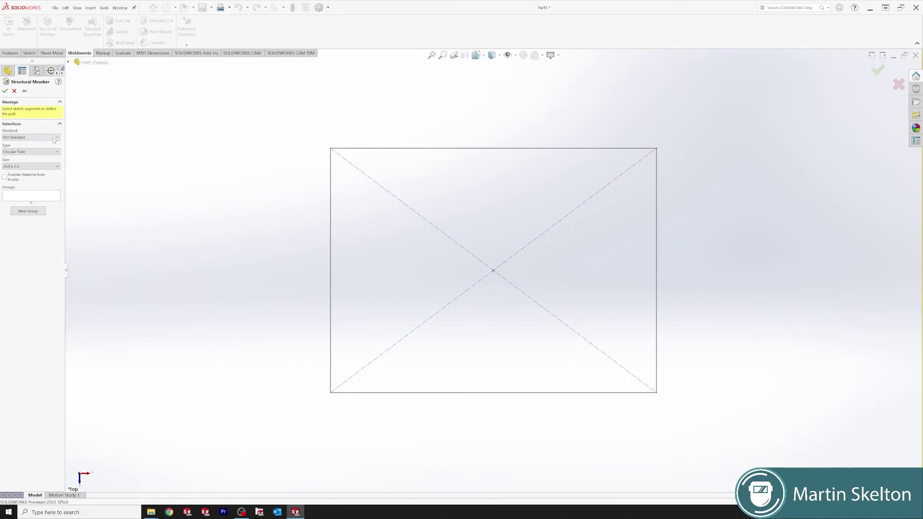
click(58, 137)
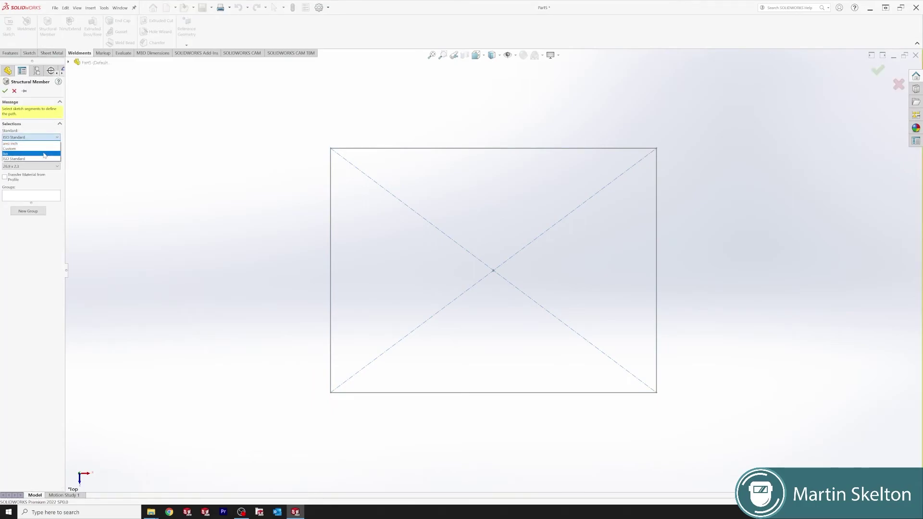
click(46, 151)
click(47, 151)
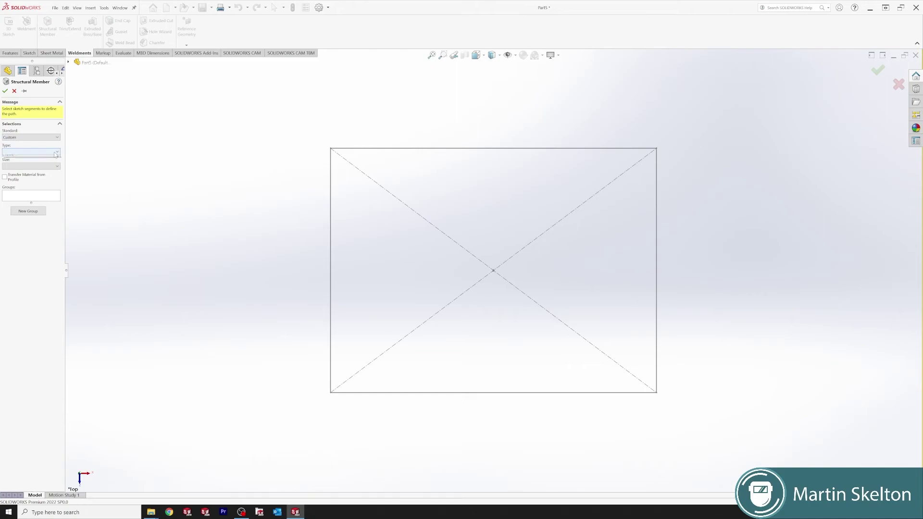
click(48, 161)
click(49, 166)
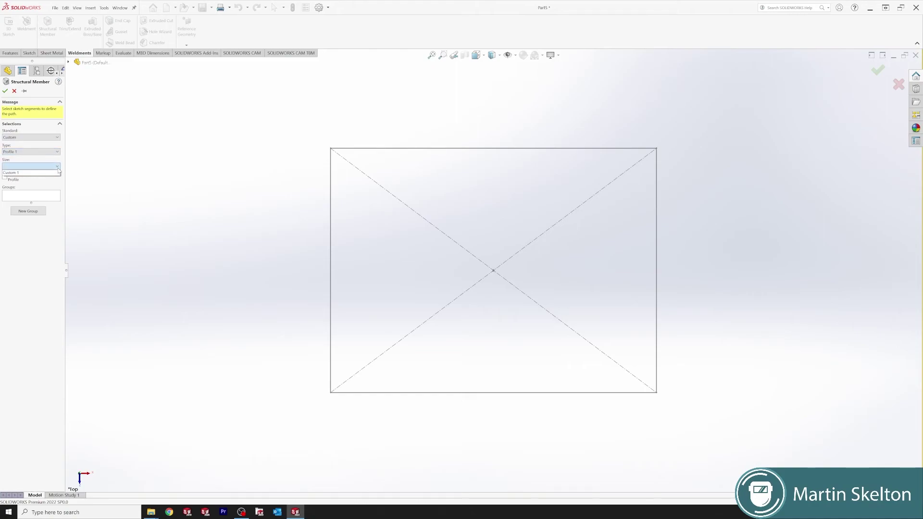
click(50, 174)
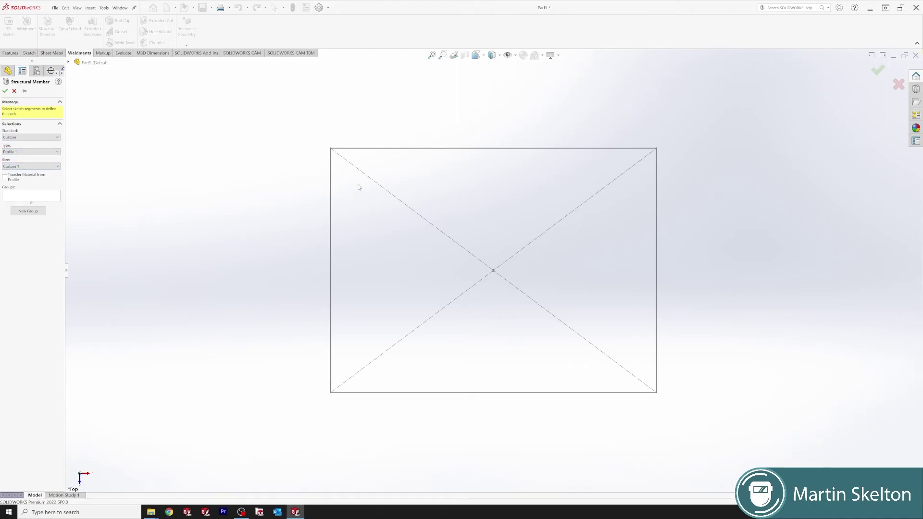
Select all four sides of the sketched rectangle as the structural member's path segments.
click(395, 148)
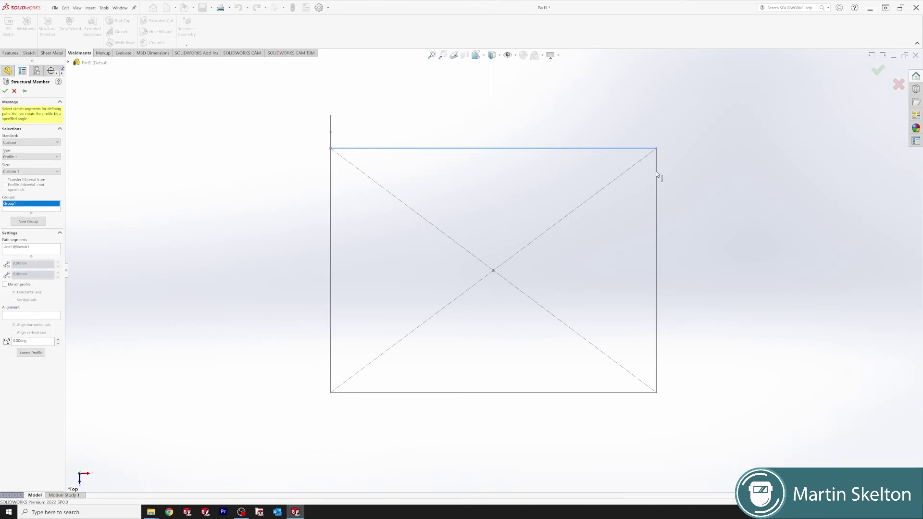
click(657, 174)
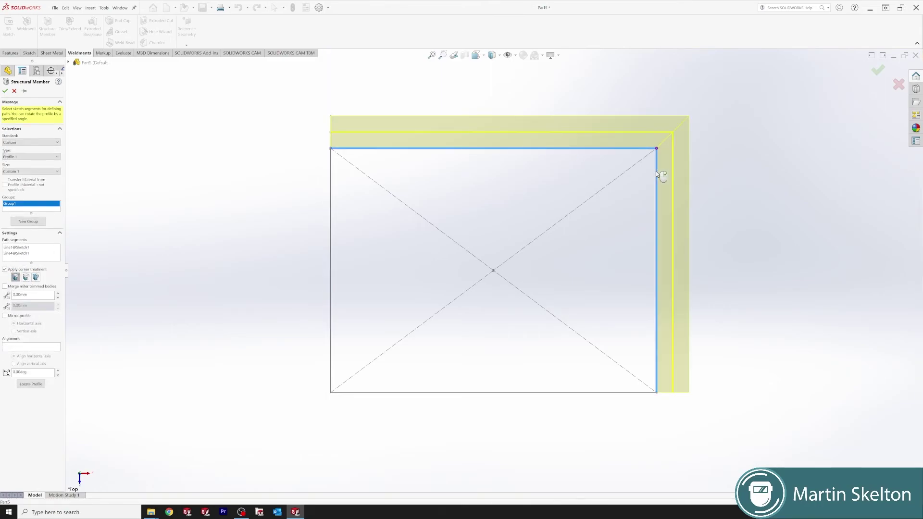
click(635, 394)
click(331, 318)
Relocate the Z profile so that the bend point between its lower flange and web lies on the path.
mouse_move(408, 381)
middle_down()
mouse_move(432, 264)
mouse_move(422, 160)
middle_up()
scroll(365, 217, down, 6)
middle_drag(362, 218, 271, 257)
scroll(502, 228, up, 2)
middle_drag(583, 225, 666, 145)
scroll(532, 239, down, 4)
scroll(532, 257, up, 4)
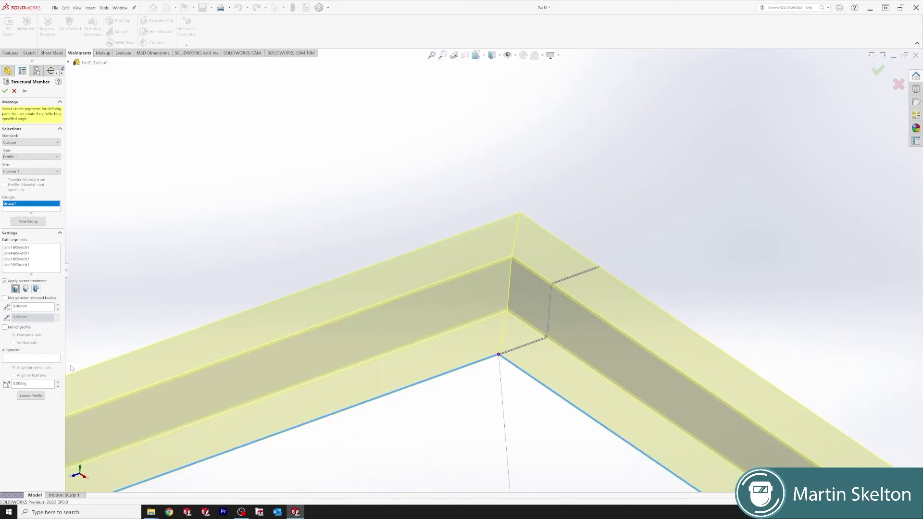
click(25, 398)
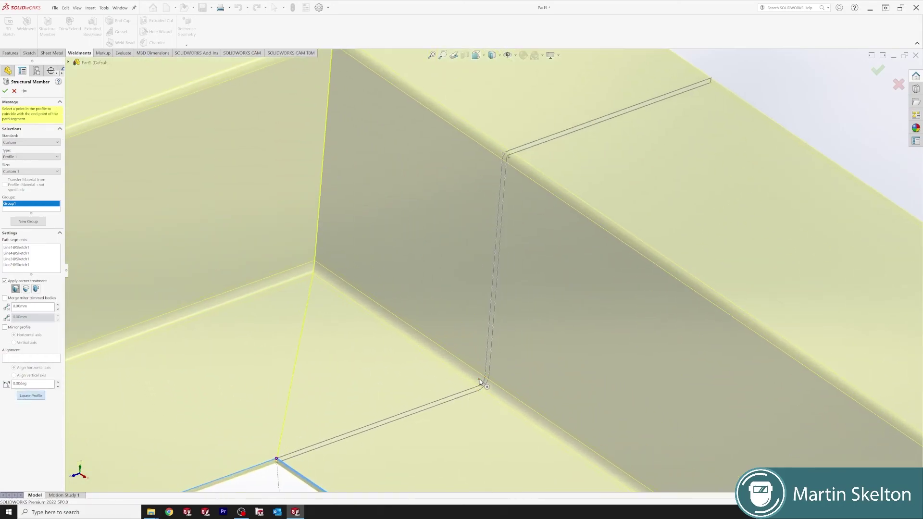
click(484, 384)
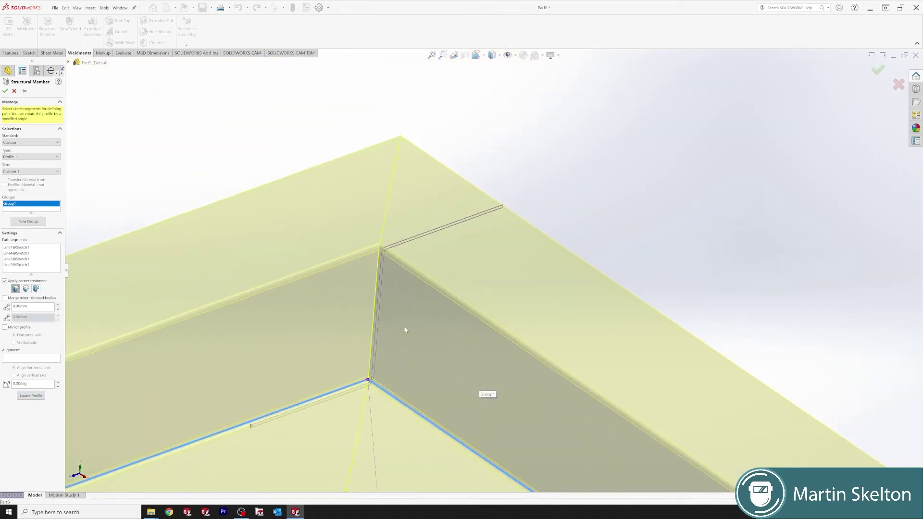
Try the first End Butt corner treatment on the frame and examine how the members meet at the corners.
middle_drag(400, 308, 497, 234)
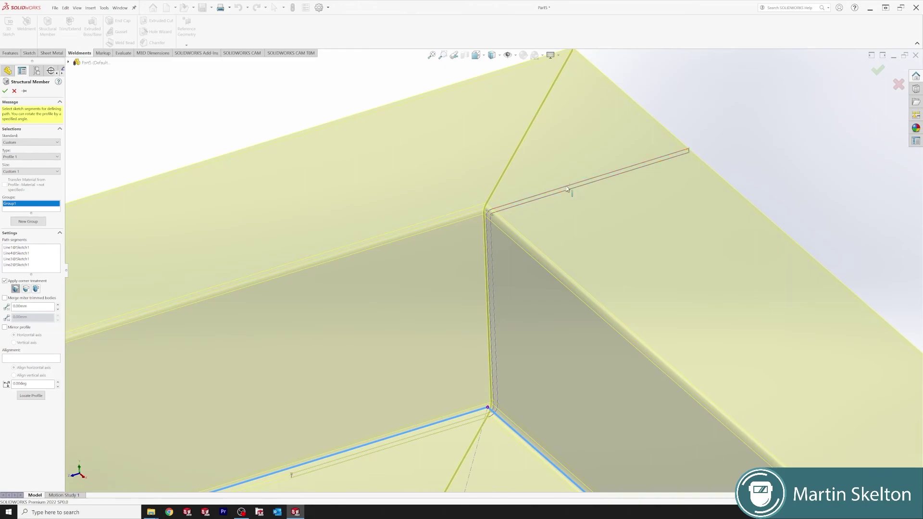
middle_drag(496, 349, 550, 344)
scroll(550, 343, down, 5)
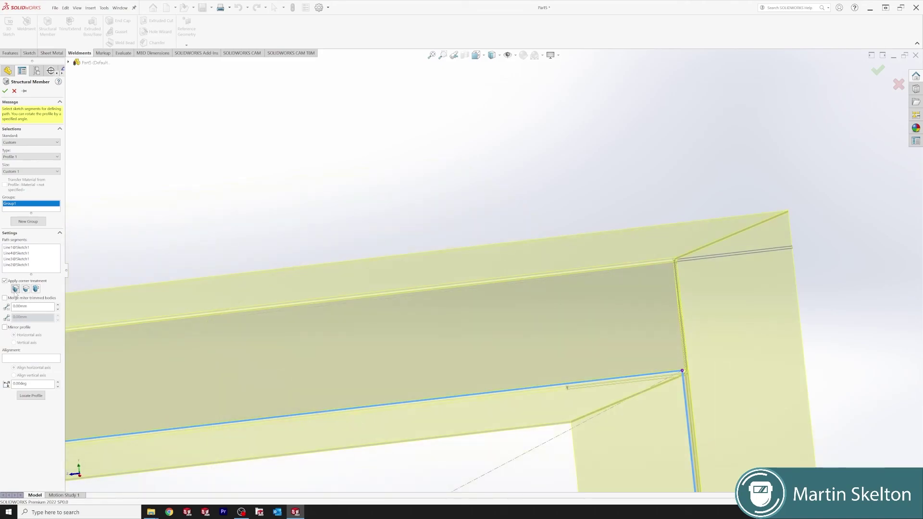
click(26, 288)
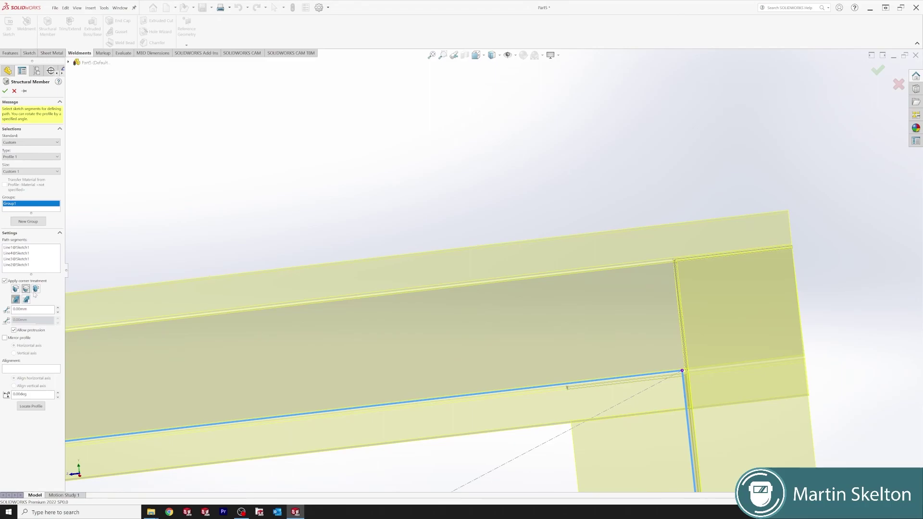
middle_drag(568, 319, 425, 235)
scroll(374, 218, down, 3)
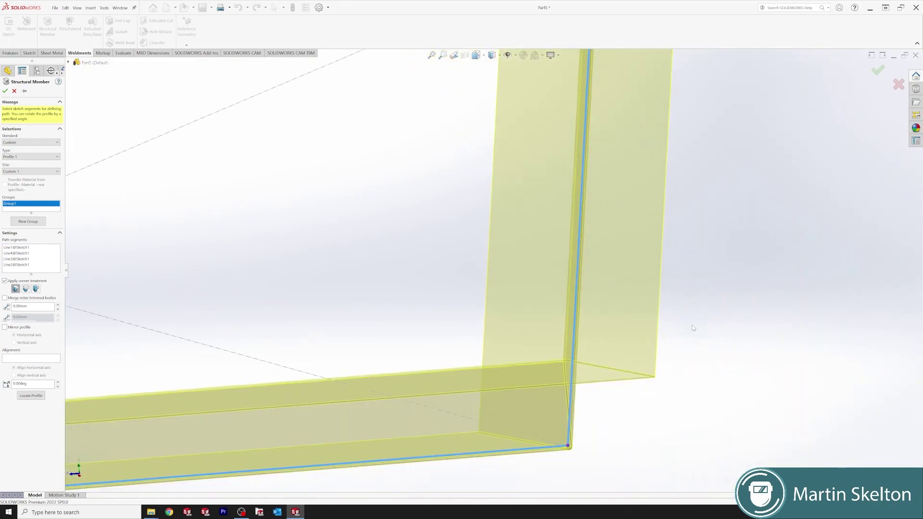
Create the structural member frame with mitred corners and show it in isometric view.
scroll(503, 343, up, 1)
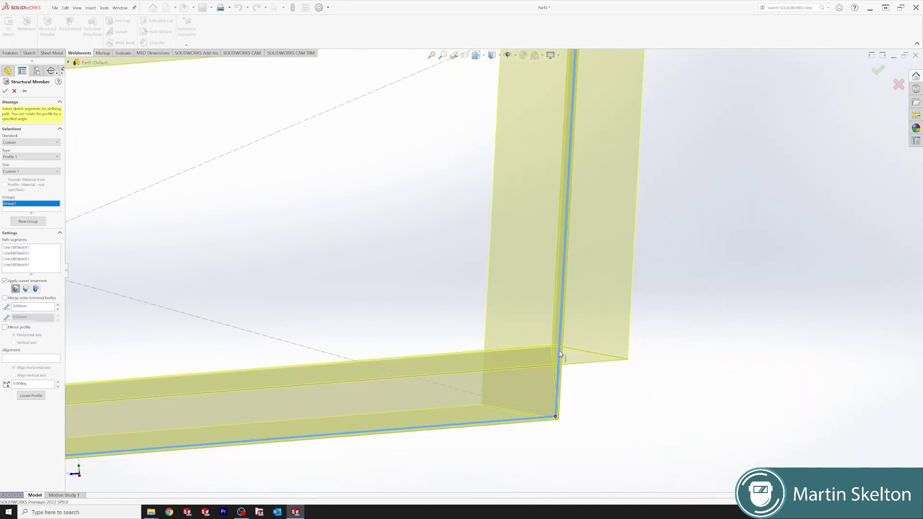
click(5, 92)
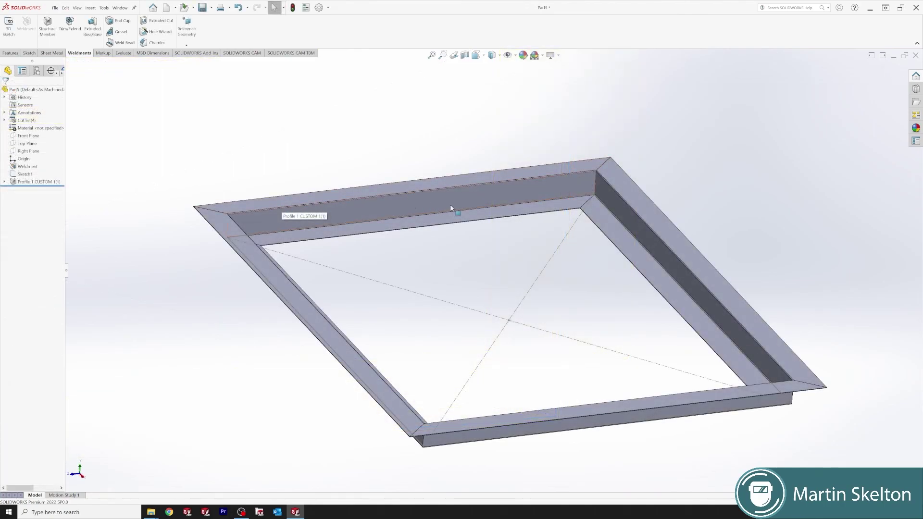
key(ctrl+7)
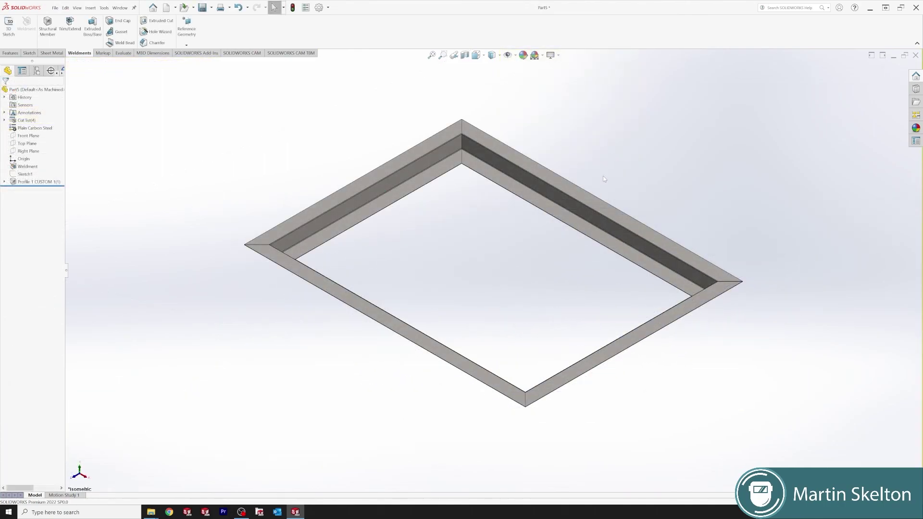